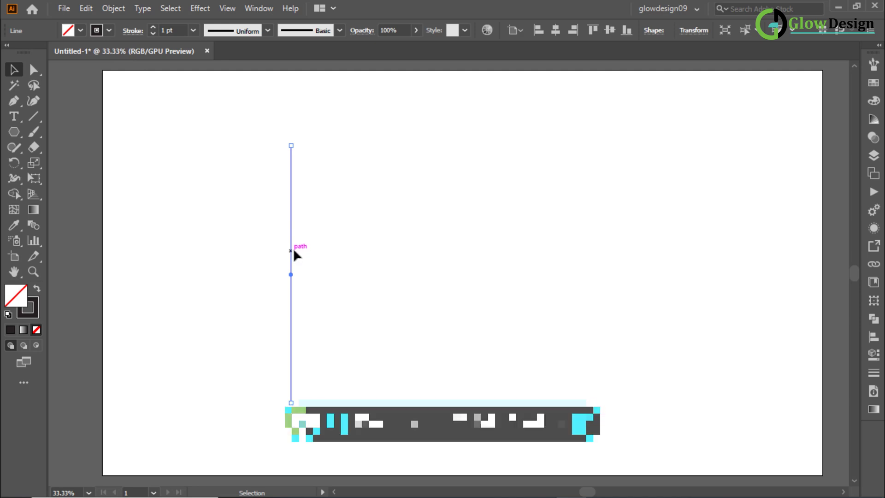
Step: Duplicate the vertical line sideways and repeat the copy to make eight evenly spaced vertical lines
left_click_drag(291, 252, 308, 252)
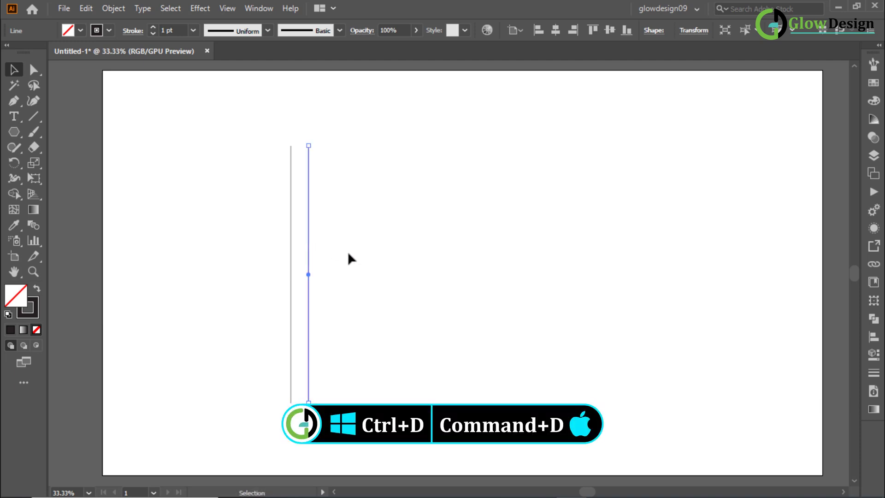
key("ctrl+d")
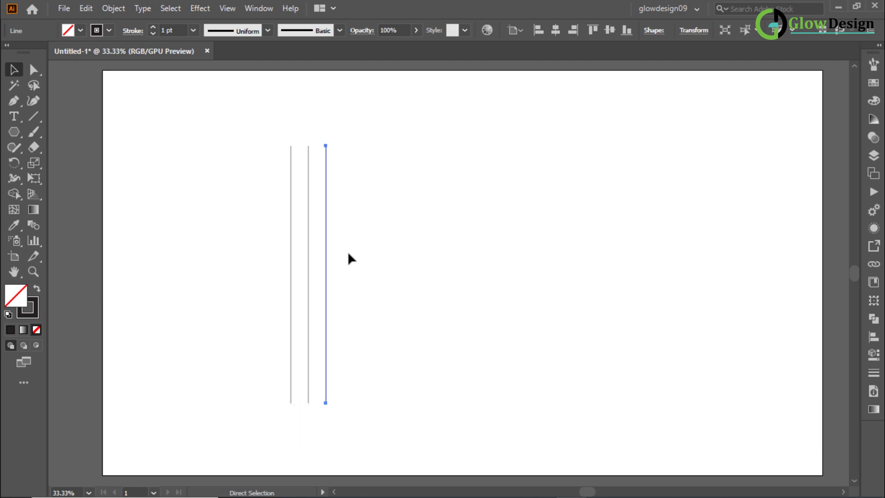
key("ctrl+d")
key("ctrl+d")
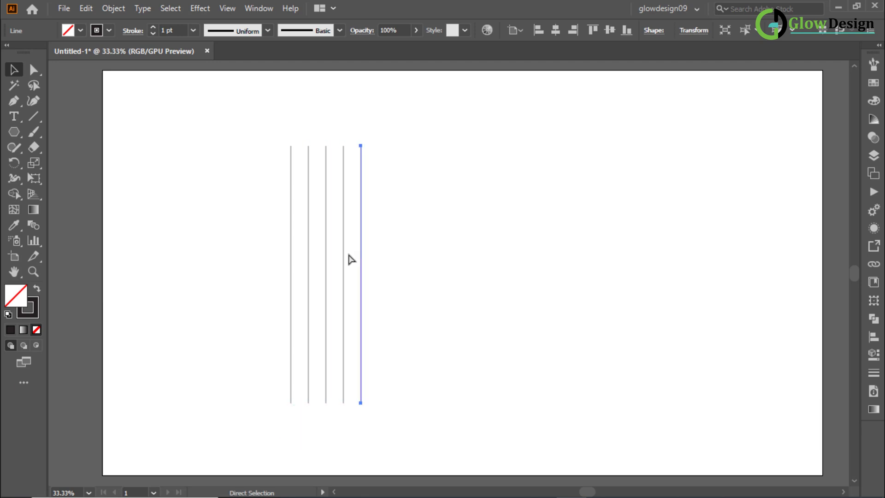
key("ctrl+d")
key("ctrl+d")
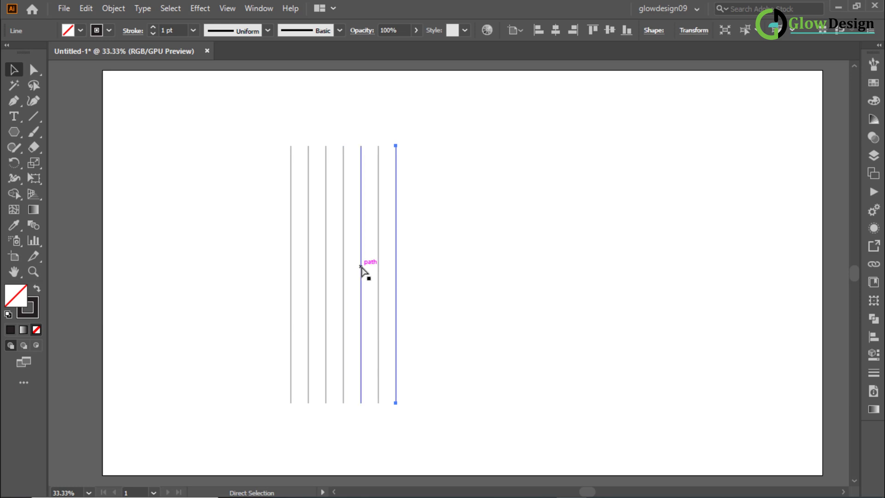
key("ctrl+d")
left_click(480, 184)
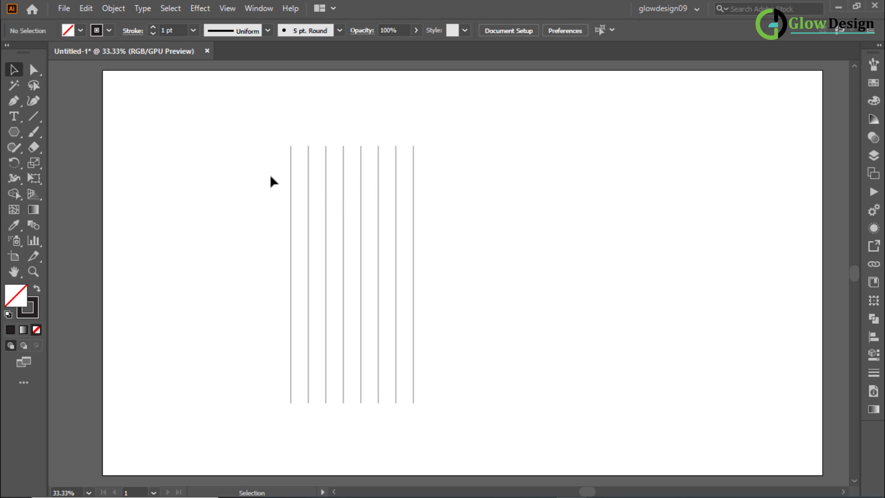
Step: Select all eight vertical lines and group them
left_click_drag(428, 235, 428, 236)
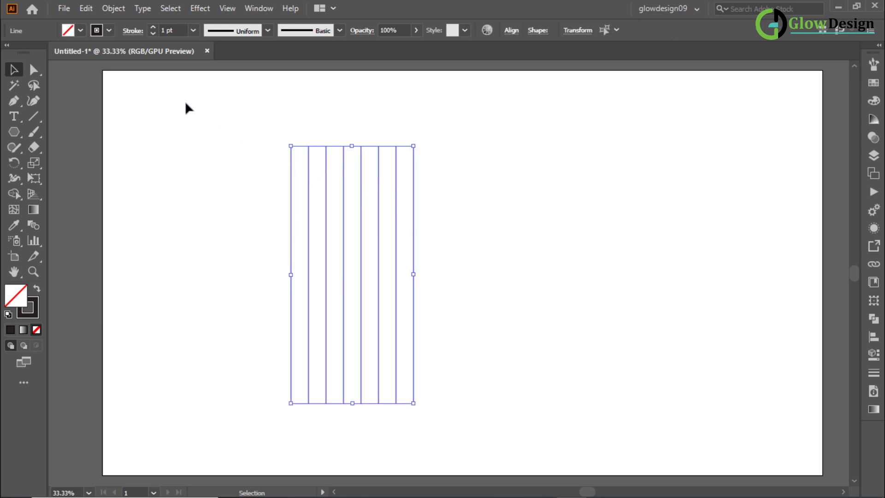
right_click(349, 184)
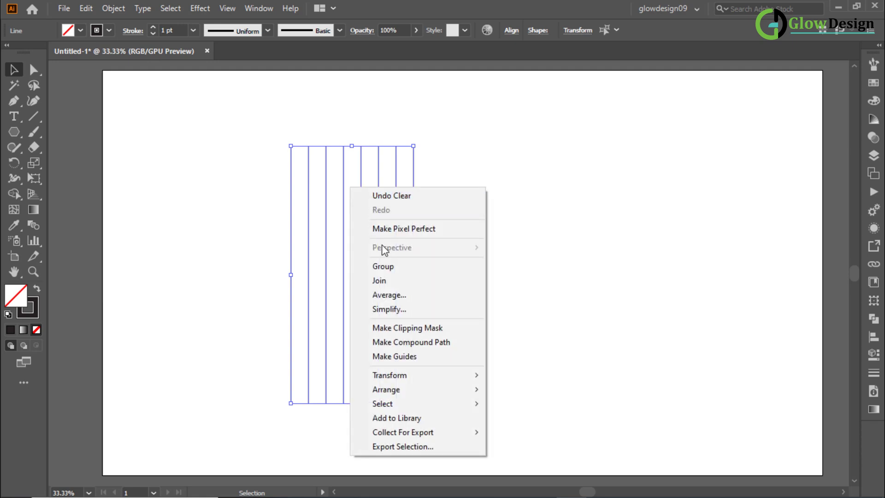
left_click(392, 267)
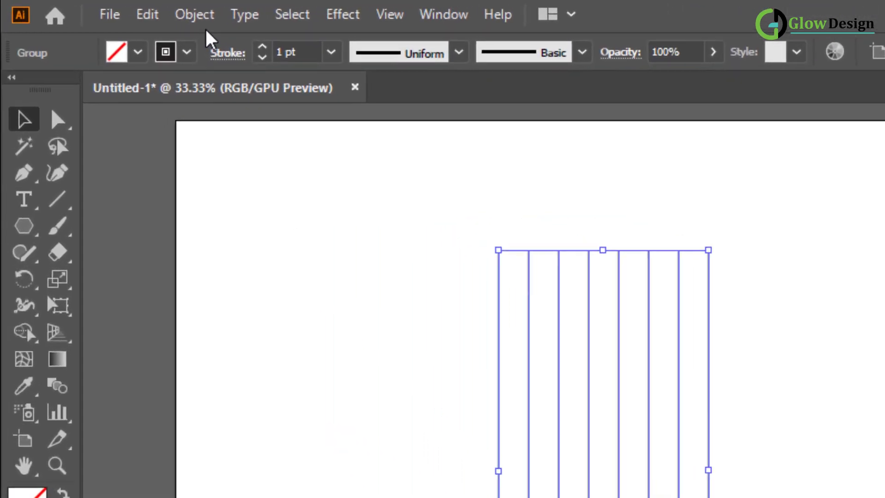
Step: Paste a copy of the line group in place and rotate it 90° to form the grid's horizontal lines
left_click(150, 14)
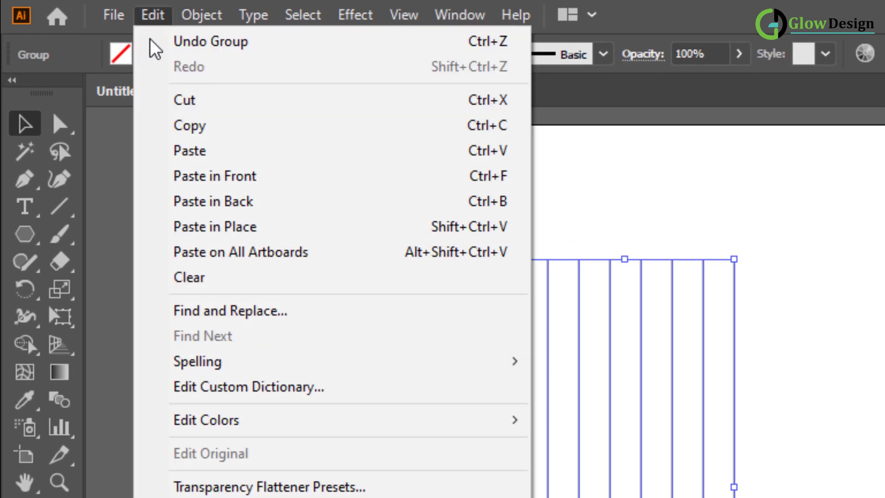
left_click(190, 124)
left_click(156, 18)
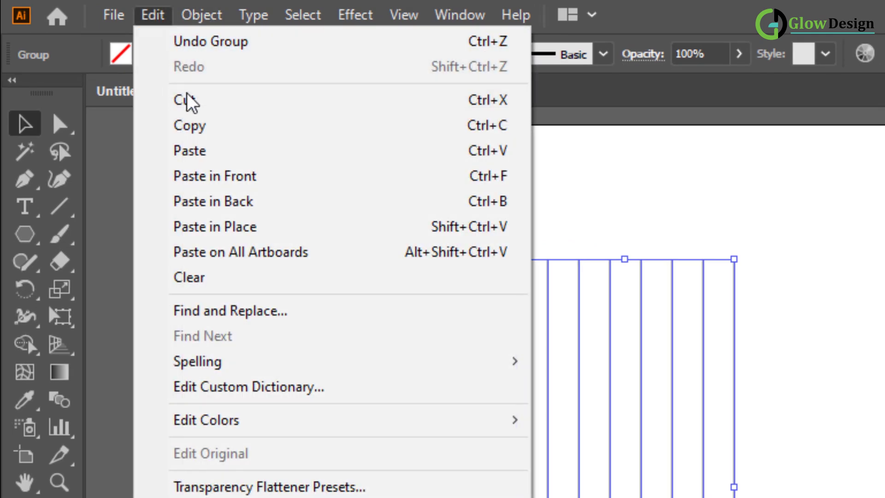
left_click(229, 231)
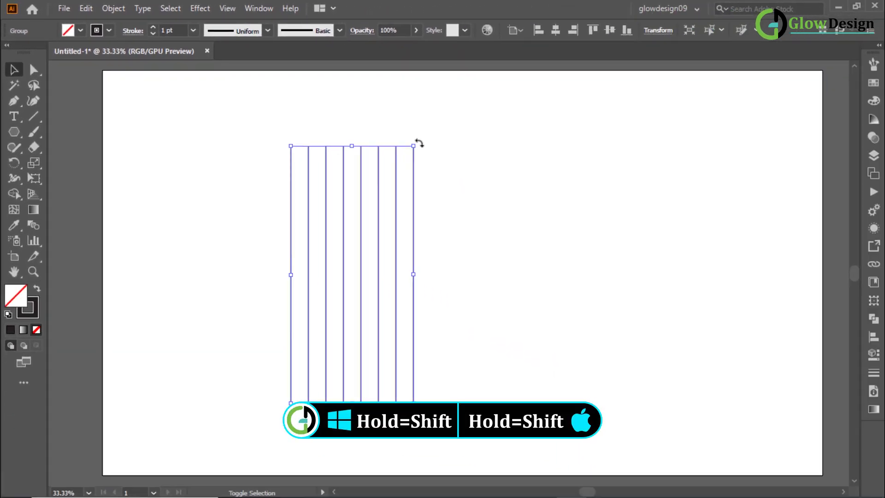
left_click_drag(418, 143, 423, 305)
left_click(552, 217)
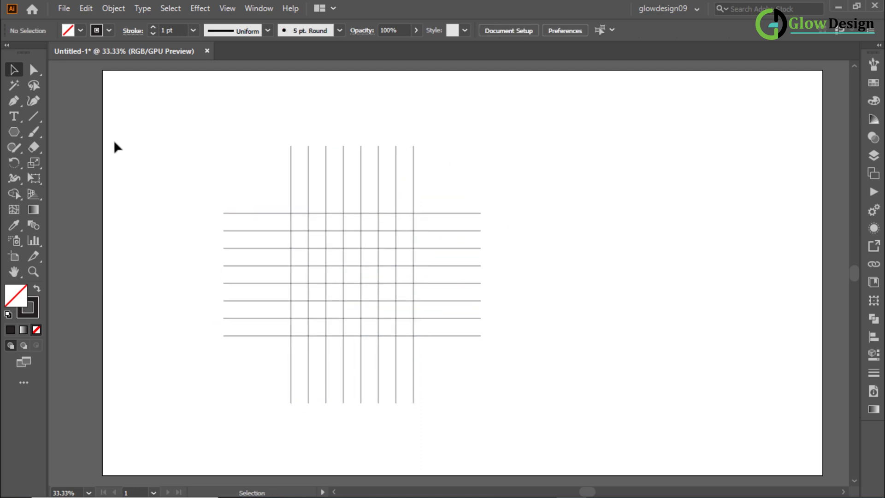
Step: Draw a hexagon beside the grid with the Polygon tool and rotate it so a vertex points straight up
left_click(14, 132)
left_click_drag(536, 140, 569, 193)
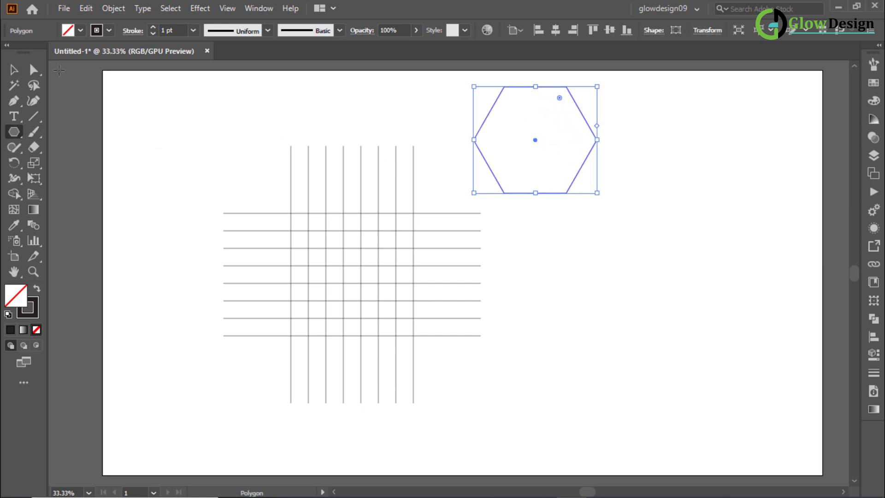
left_click(19, 69)
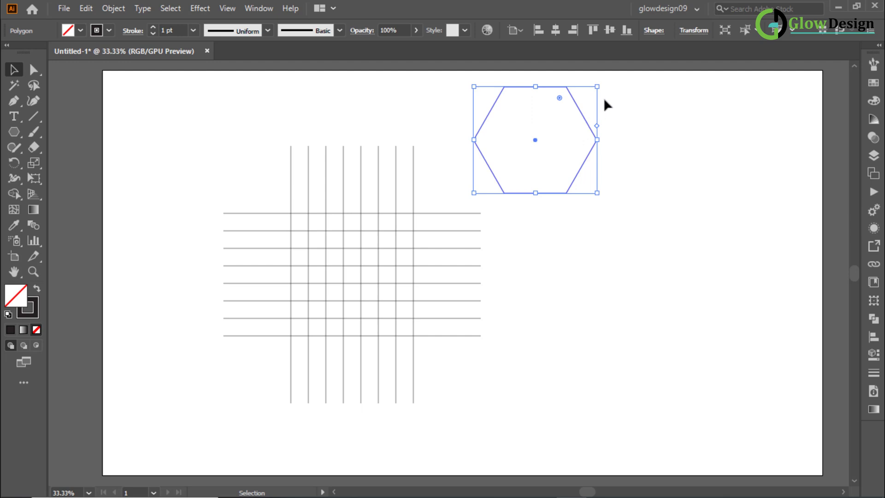
key("shift")
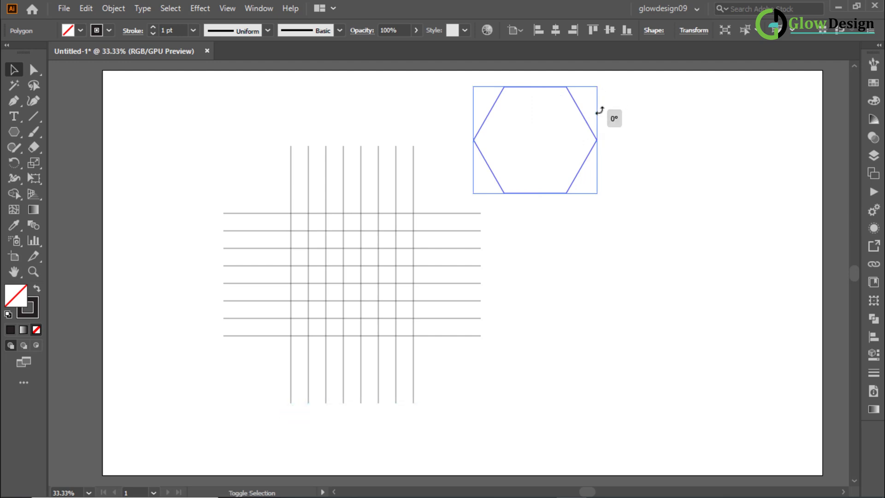
left_click_drag(602, 110, 569, 186)
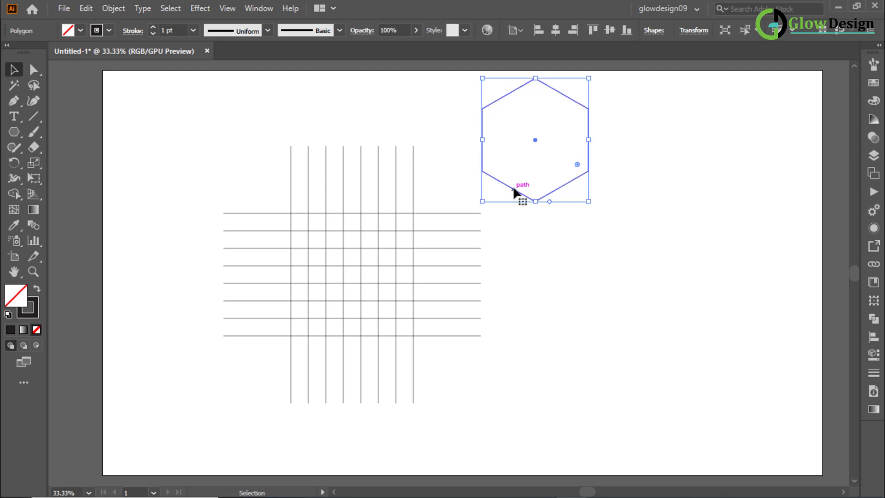
Step: Move the hexagon onto the grid's upper horizontal line and enlarge it to span the outermost vertical lines
left_click_drag(513, 187, 322, 328)
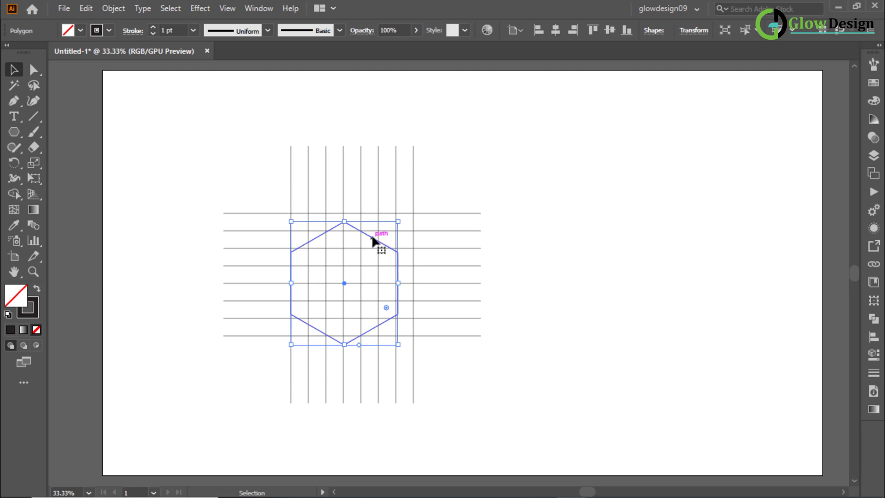
left_click_drag(371, 240, 370, 229)
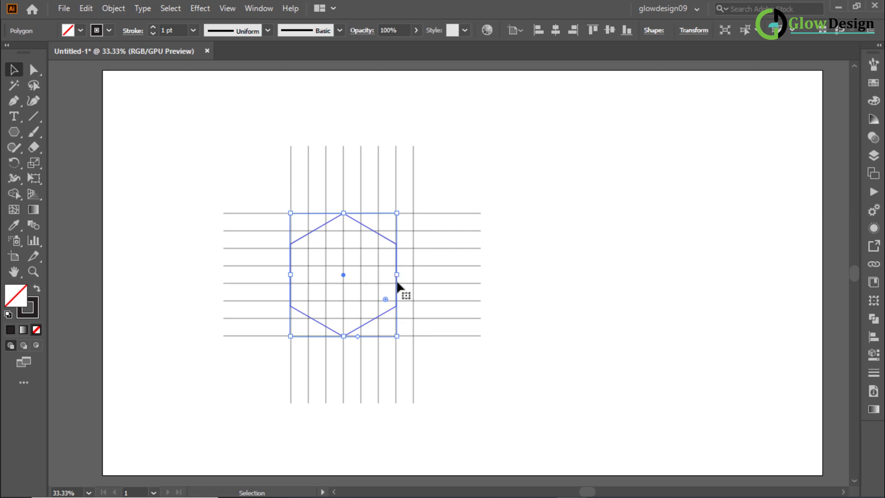
left_click_drag(397, 335, 459, 352)
Step: Stretch the horizontal line group downward until its lowest line meets the hexagon's bottom vertex
left_click(562, 327)
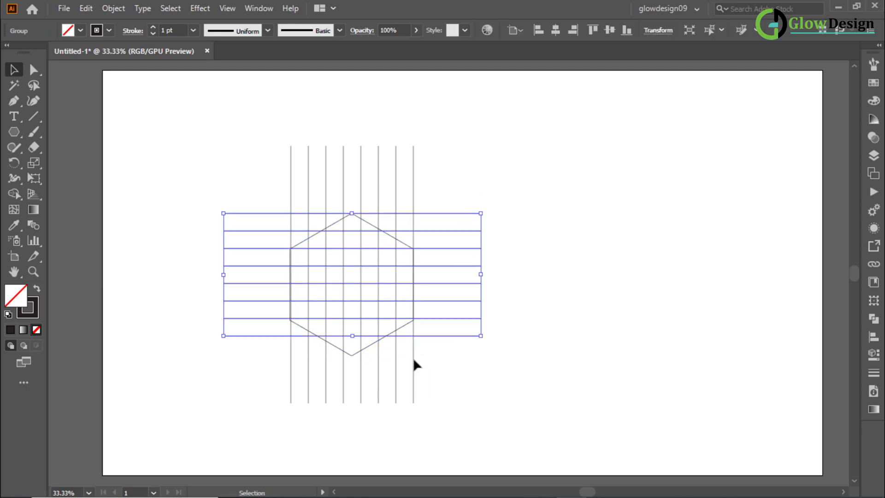
left_click_drag(352, 335, 353, 355)
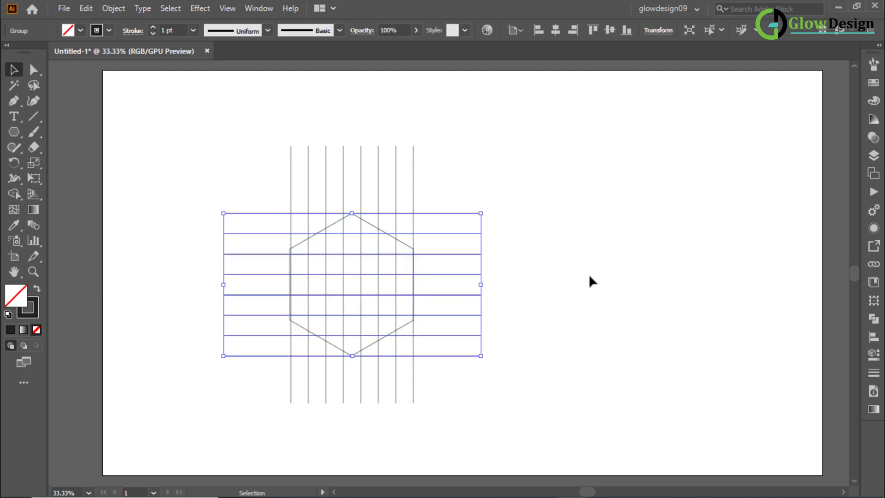
left_click(589, 276)
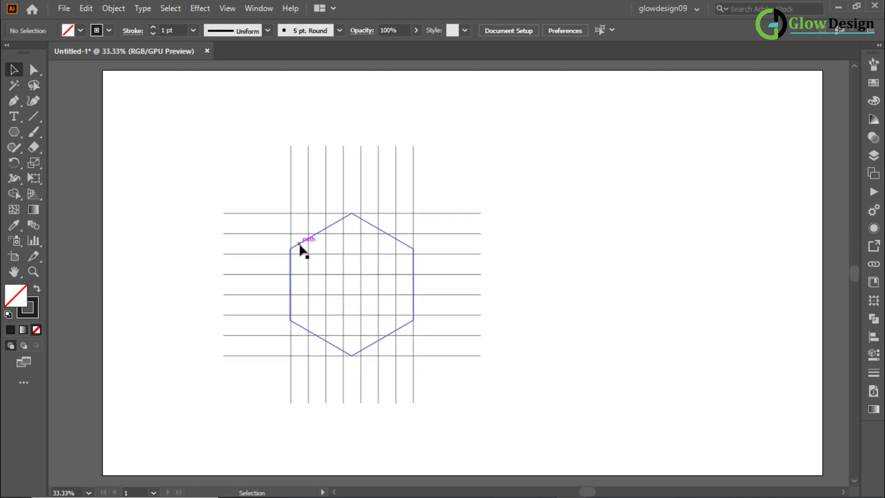
Step: Adjust the hexagon's width so its left side lies exactly on the leftmost vertical grid line
left_click(297, 244)
scroll(288, 304, "up", 2)
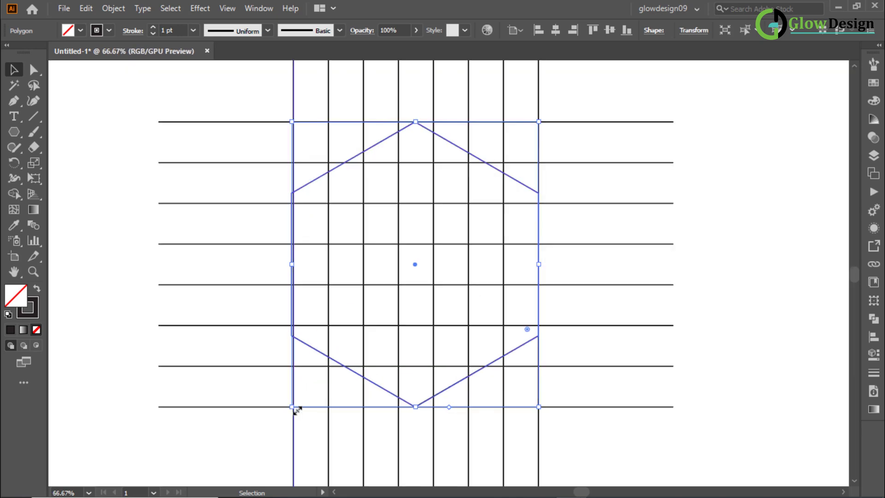
left_click_drag(289, 409, 298, 409)
left_click(689, 278)
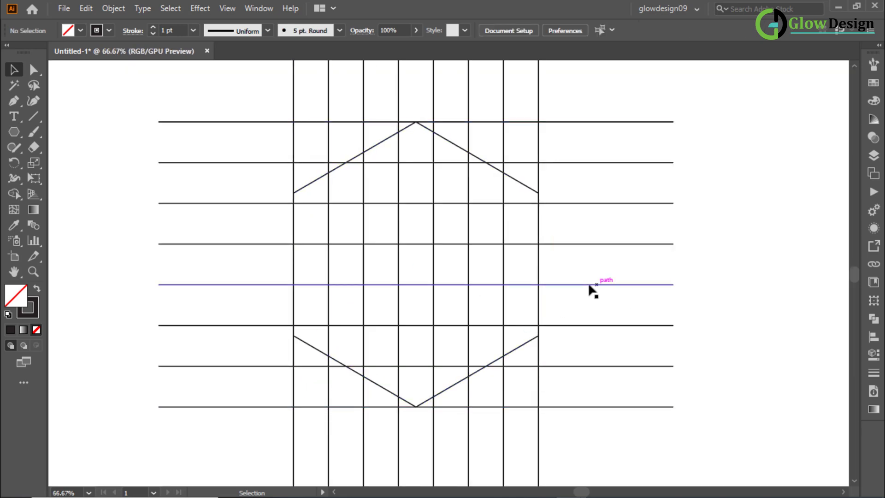
Step: Draw a straight line along the hexagon's upper-left edge, from its upper-left vertex to its top vertex
scroll(591, 290, "down", 1)
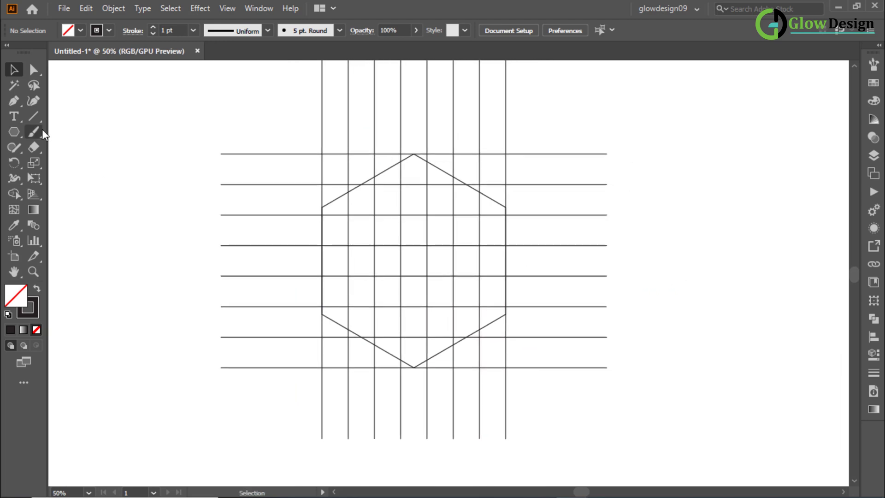
left_click(38, 117)
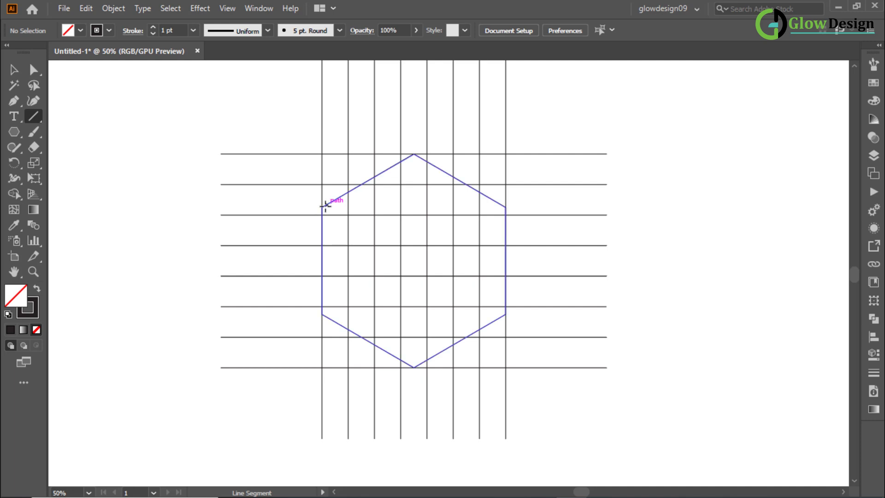
left_click_drag(321, 206, 414, 154)
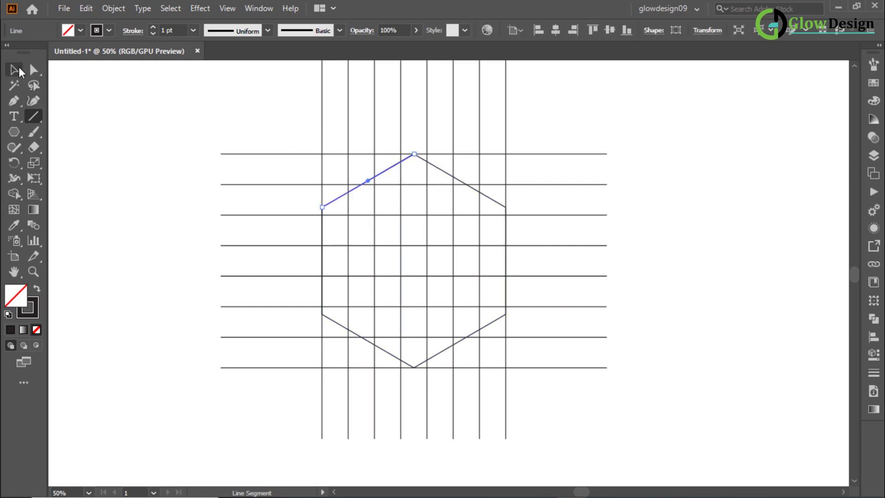
Step: Extend the diagonal line at both ends along its own direction, beyond the outermost vertical grid lines
key("v")
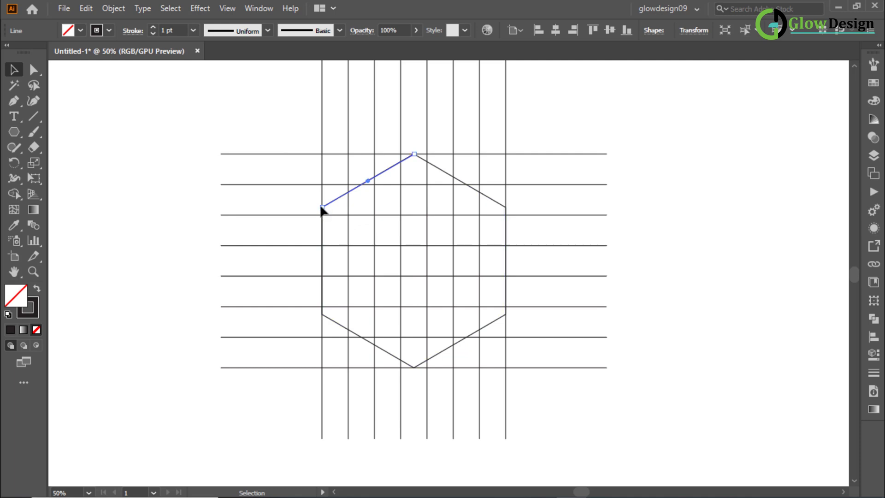
left_click_drag(320, 205, 201, 272)
left_click_drag(431, 178, 423, 229)
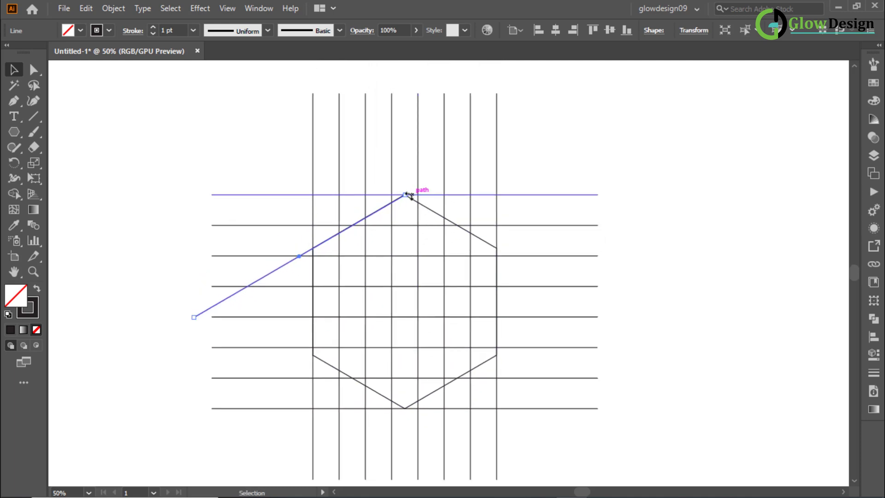
left_click_drag(406, 195, 530, 121)
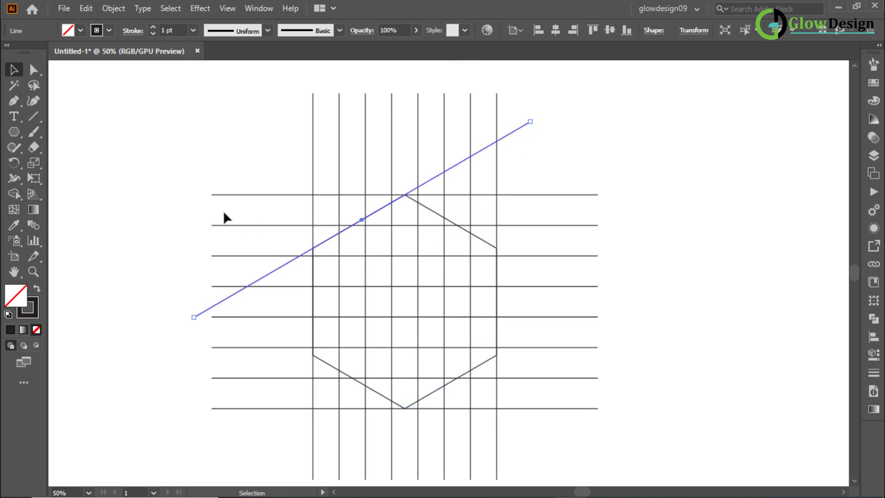
left_click(238, 173)
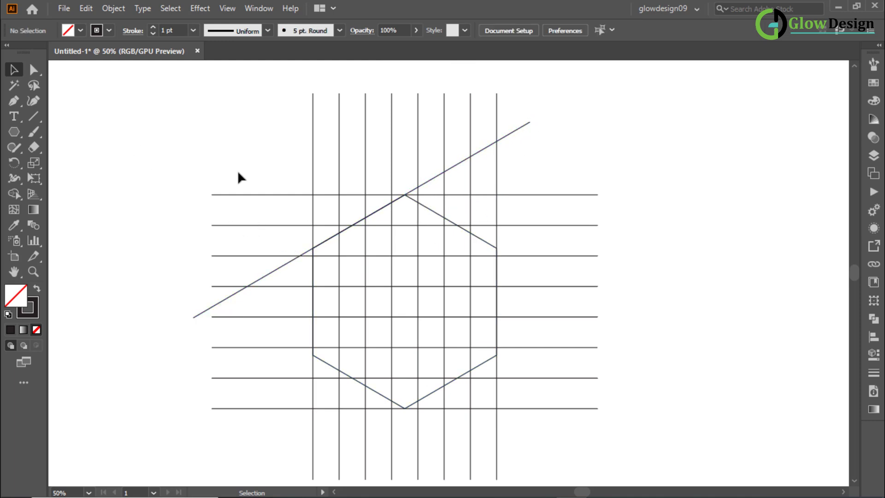
Step: Duplicate the diagonal line toward the lower right and repeat the copy to make eight evenly spaced parallel diagonals
left_click(275, 271)
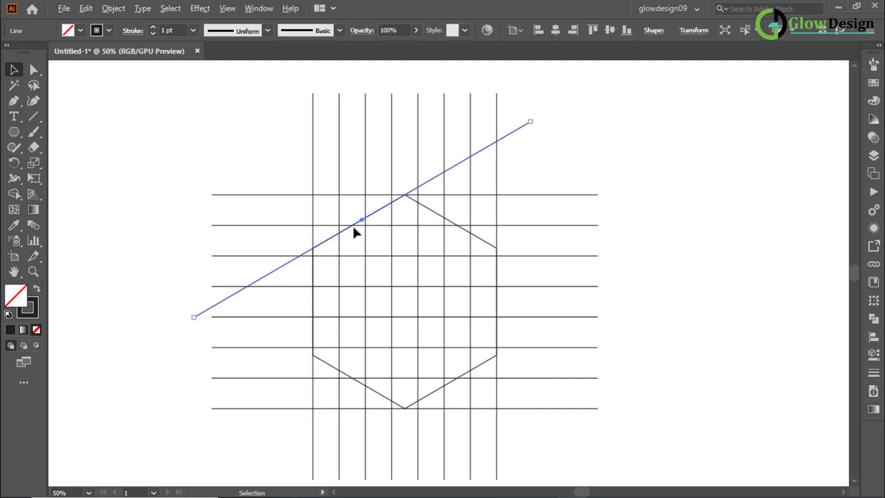
left_click_drag(354, 227, 364, 249)
key("ctrl+d")
key("ctrl+d")
key("ctrl+d")
key("ctrl+d")
key("ctrl+d")
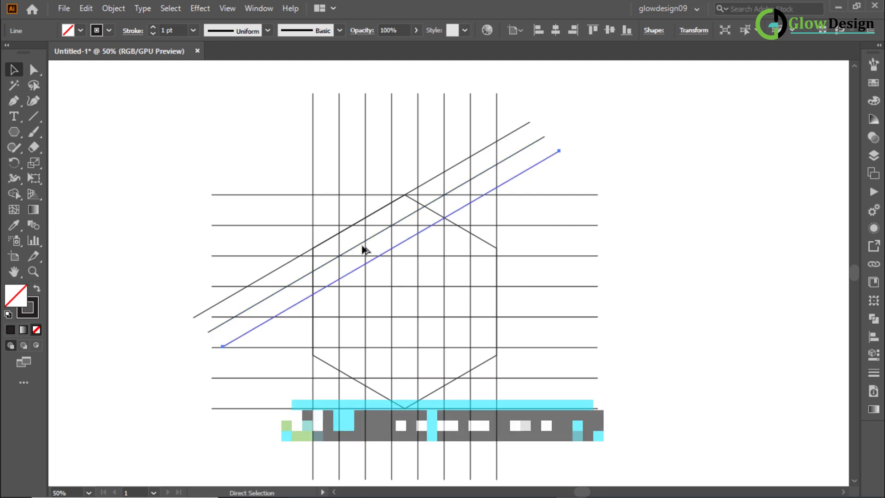
key("ctrl+d")
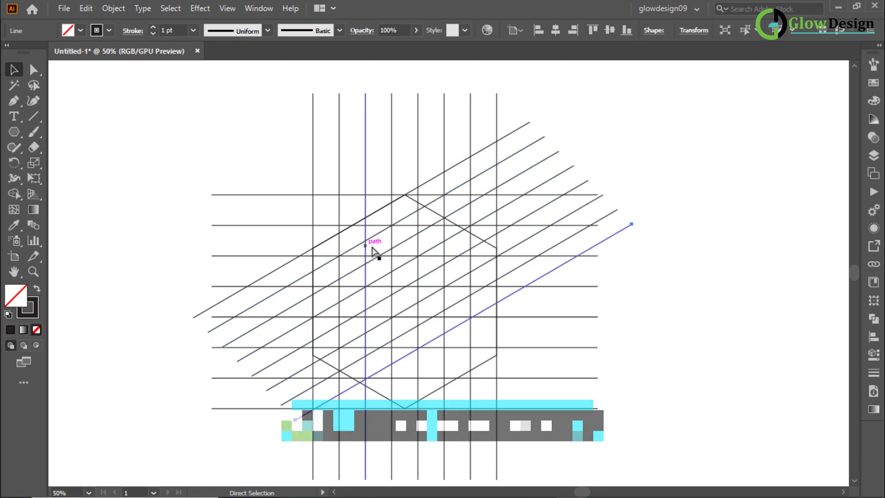
Step: Select all eight parallel diagonals and stretch them evenly until the lowest one lies on the hexagon's lower-right edge
left_click(615, 212, "shift")
left_click(591, 203, "shift")
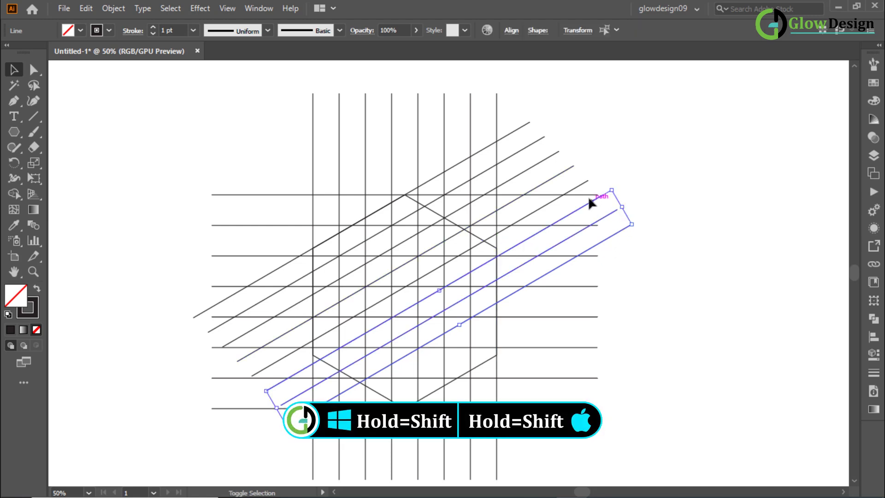
left_click(582, 186, "shift")
left_click(567, 170, "shift")
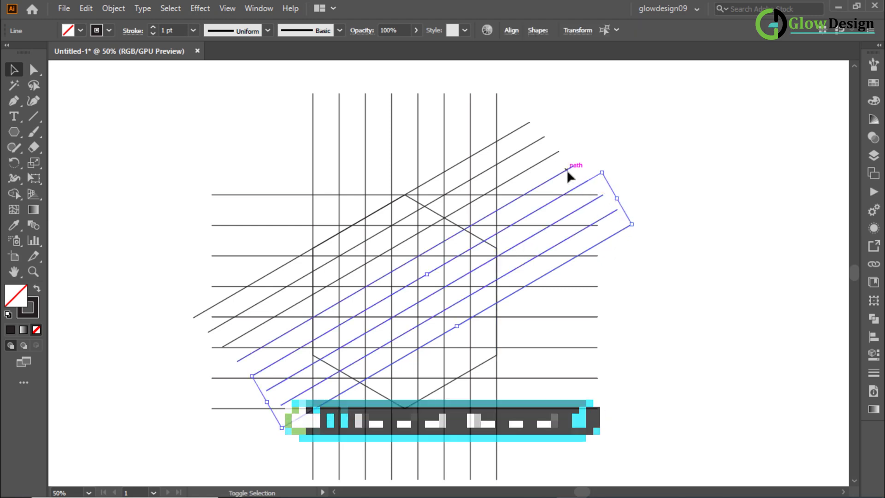
left_click(545, 159, "shift")
left_click(528, 146, "shift")
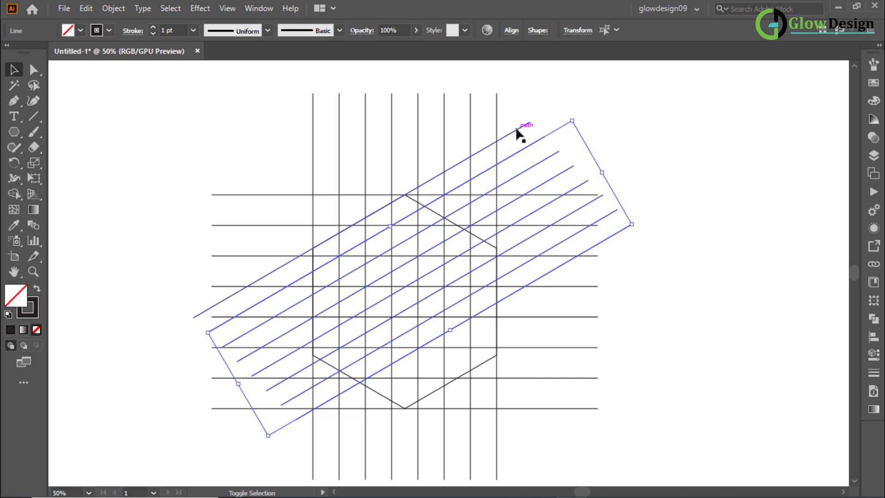
left_click(517, 130, "shift")
left_click_drag(450, 332, 466, 378)
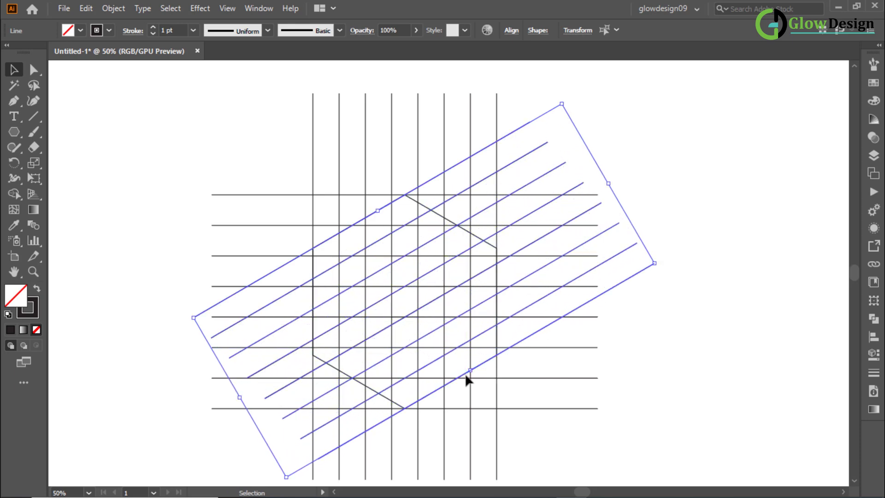
Step: Create a copy of the diagonals reflected across the vertical axis and align it with the hexagon's upper-right and lower-left edges
right_click(586, 301)
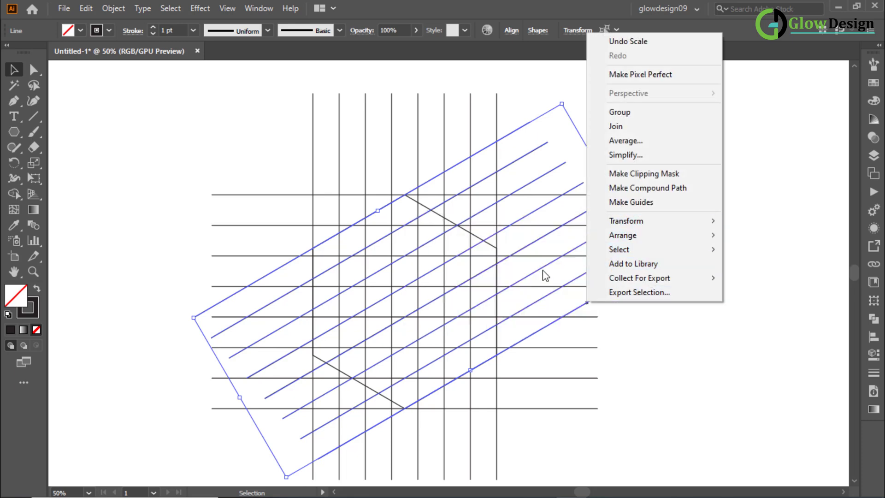
mouse_move(627, 223)
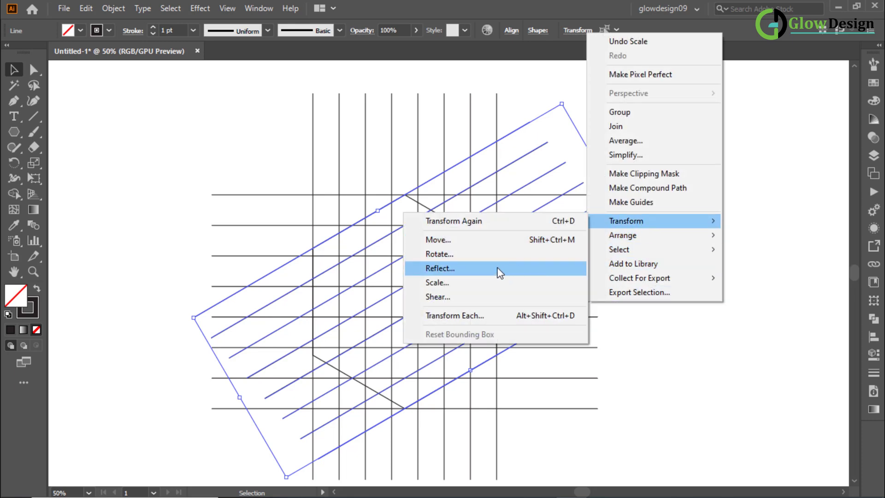
left_click(499, 273)
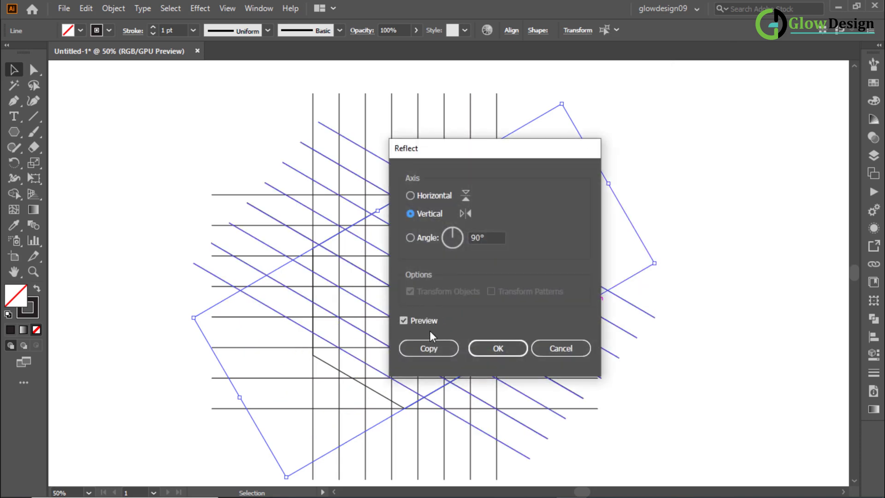
double_click(472, 237)
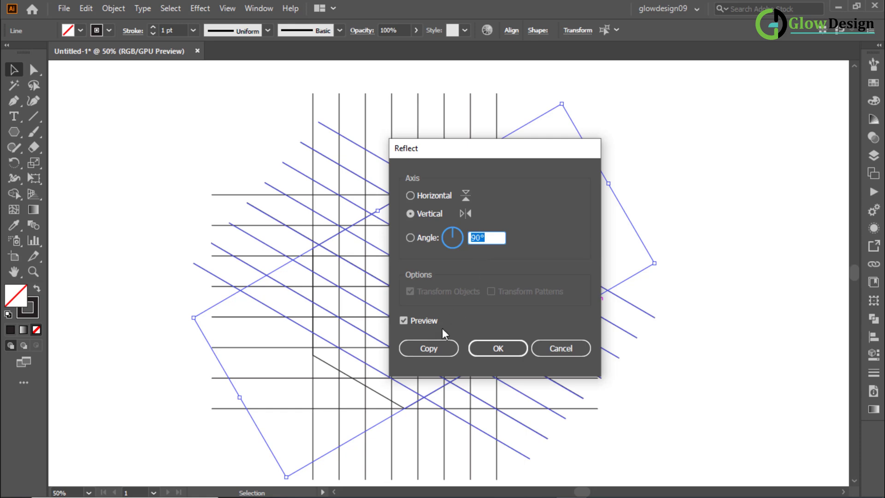
left_click(429, 347)
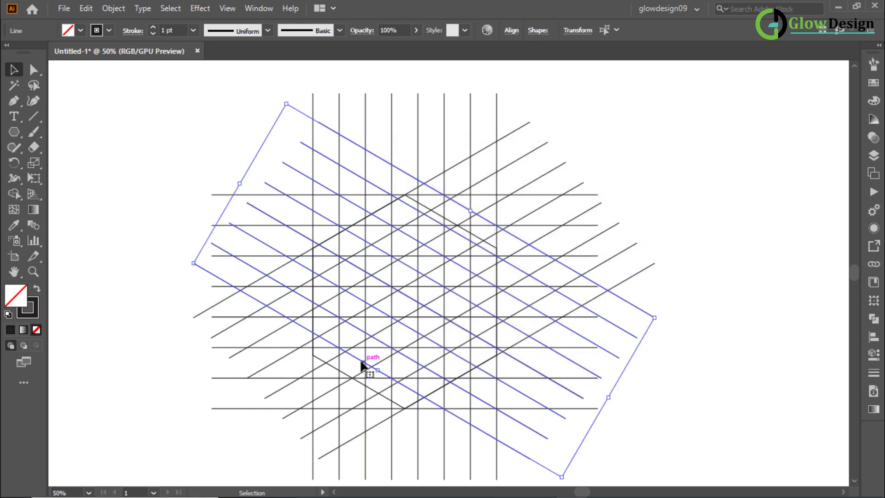
left_click_drag(360, 362, 352, 377)
left_click(770, 261)
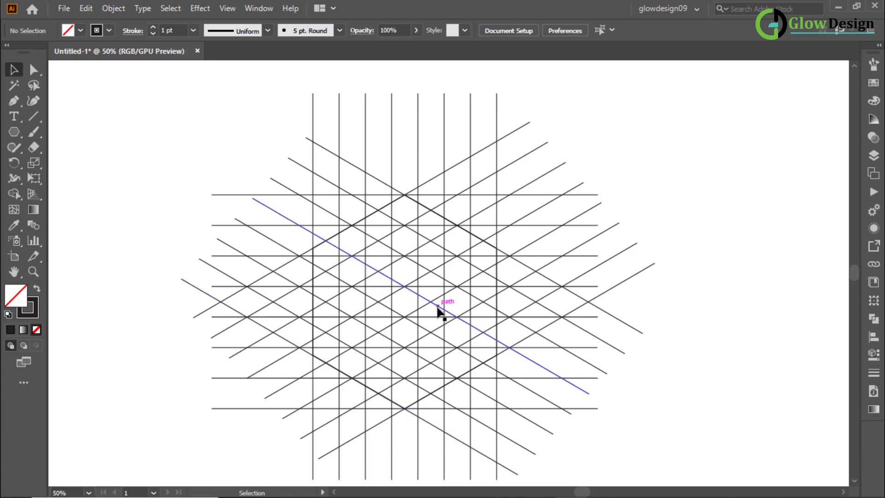
Step: Lock the diagonal grid line that overlaps the hexagon's lower-left edge
scroll(454, 320, "down", 2)
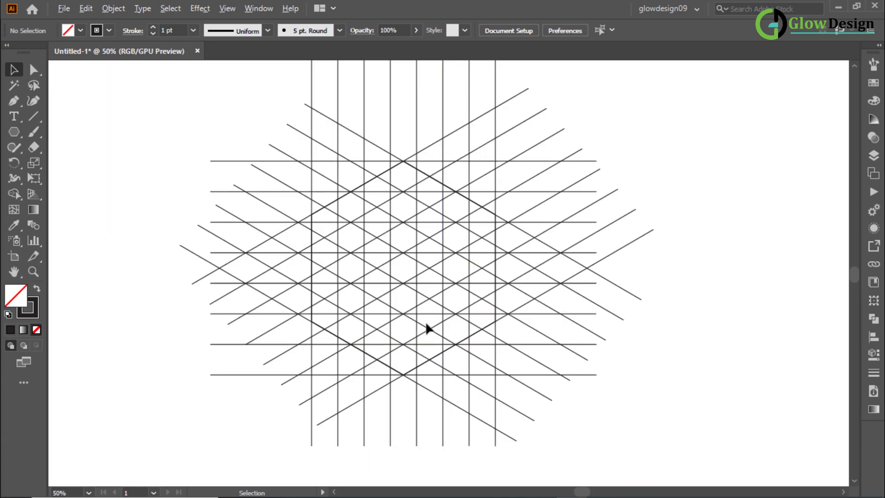
left_click(337, 341)
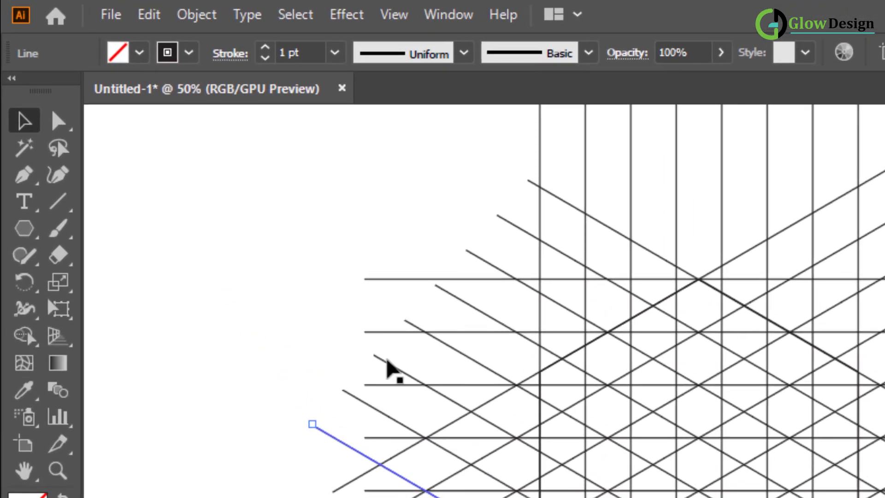
left_click(199, 14)
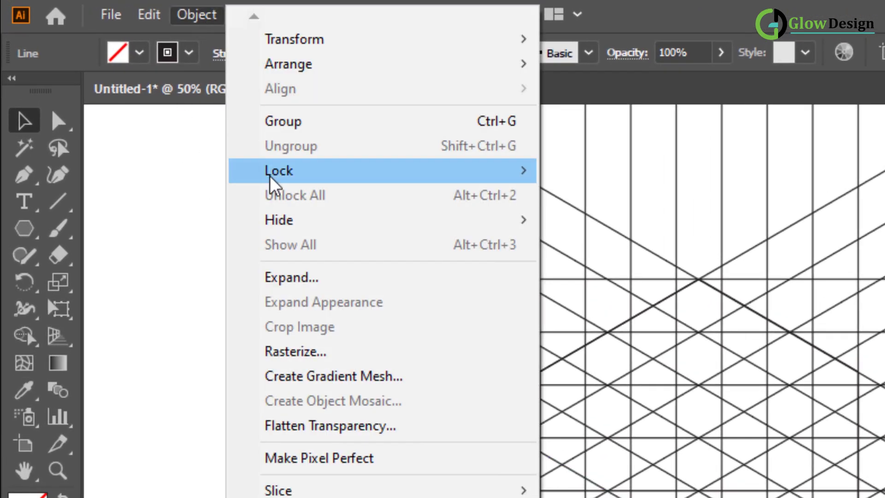
mouse_move(272, 180)
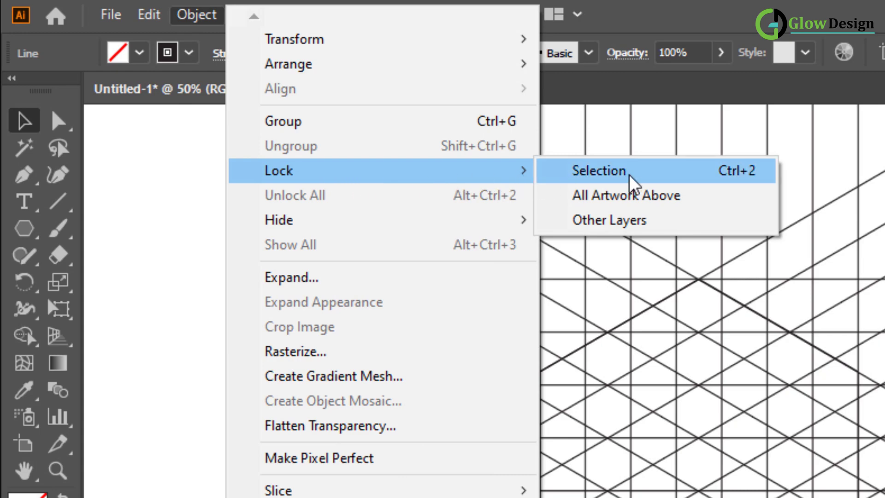
left_click(599, 170)
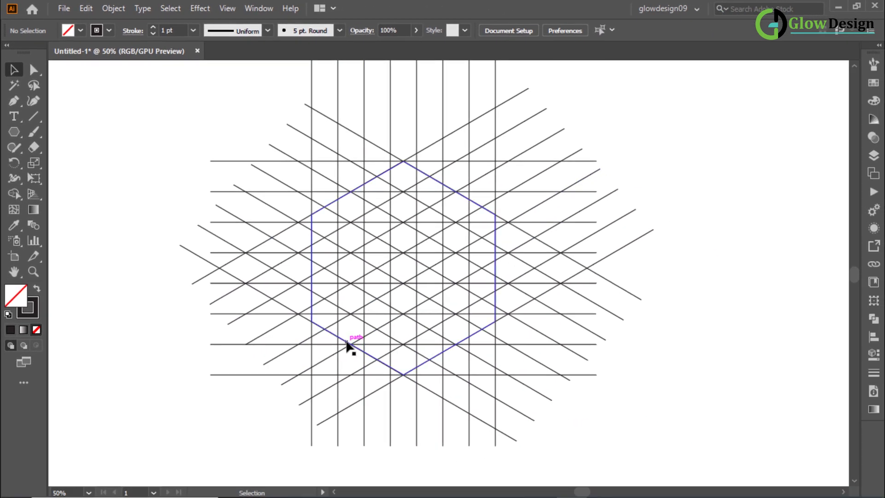
Step: Round the hexagon's four side corners to a radius of about 30.7 pt, keeping the top and bottom vertices sharp
left_click(503, 497)
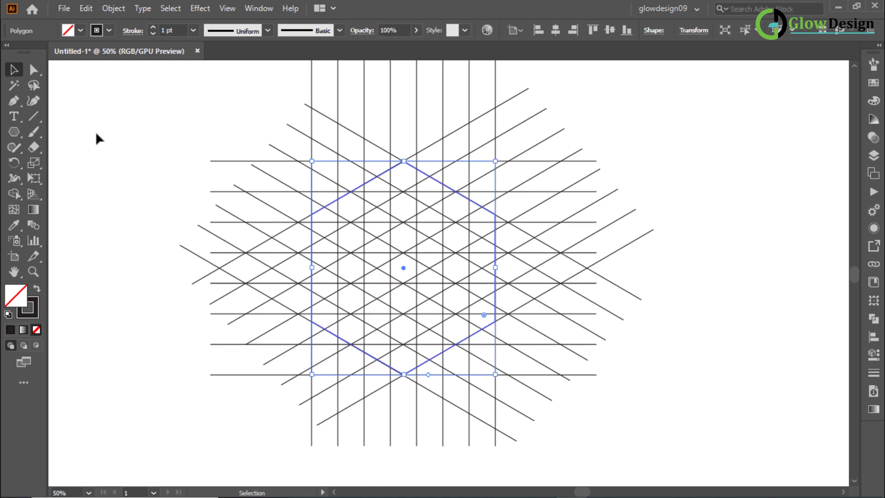
left_click(34, 69)
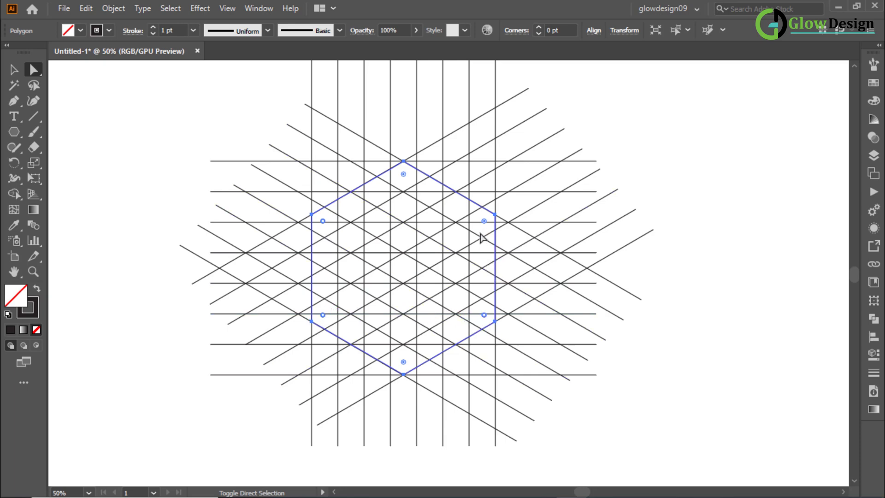
left_click_drag(483, 222, 479, 231)
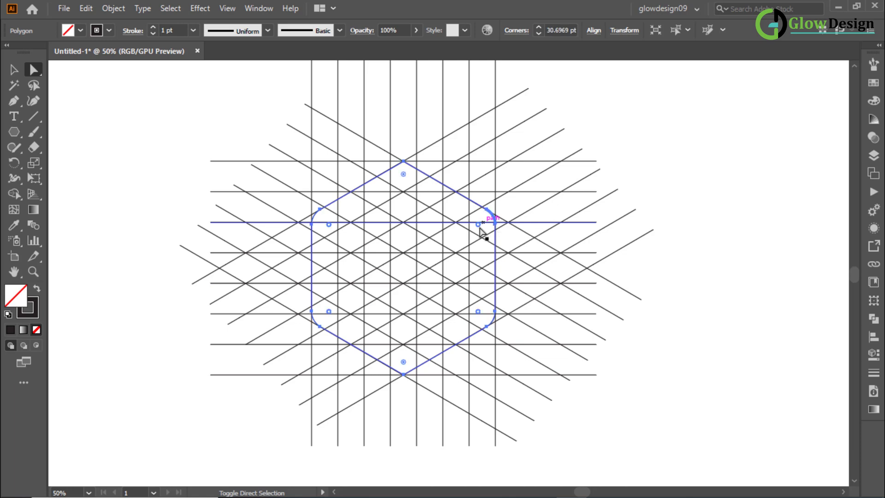
left_click(687, 214)
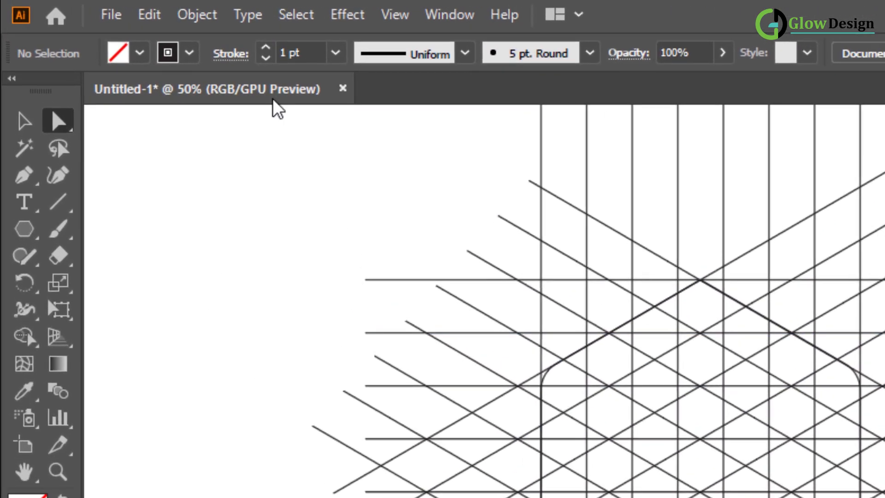
Step: Unlock all objects and select the whole grid together with the hexagon
left_click(140, 13)
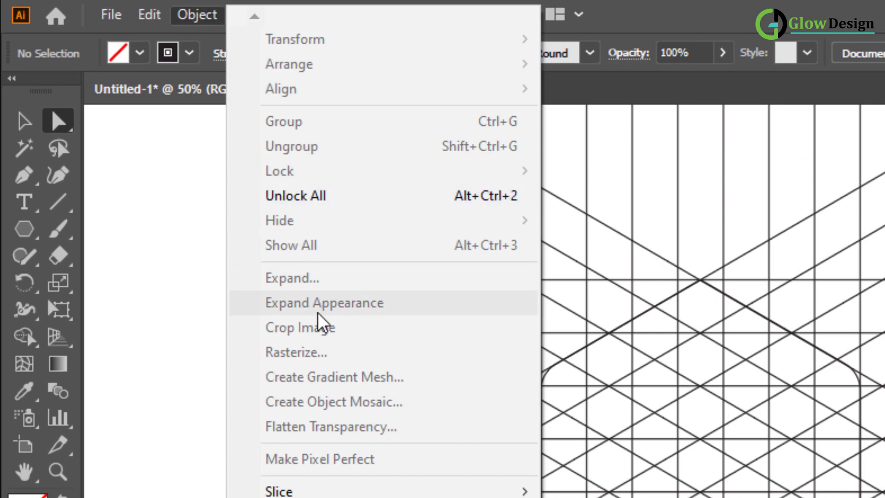
left_click(318, 203)
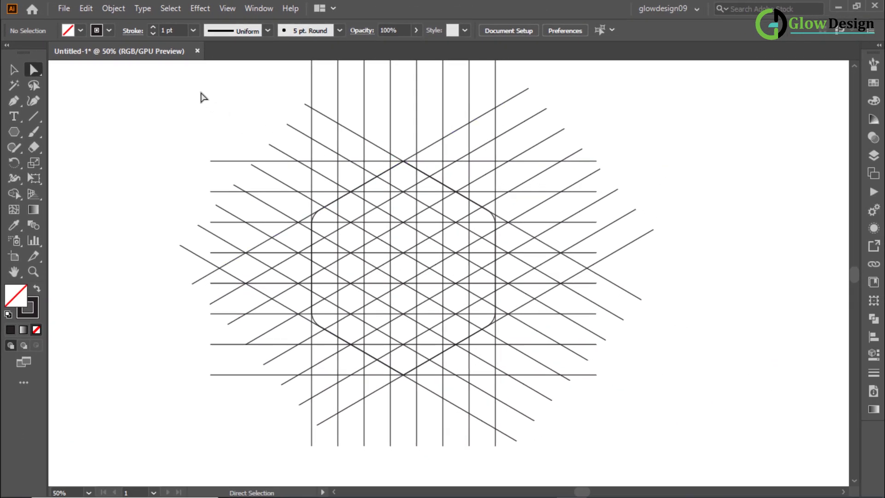
left_click_drag(201, 93, 607, 437)
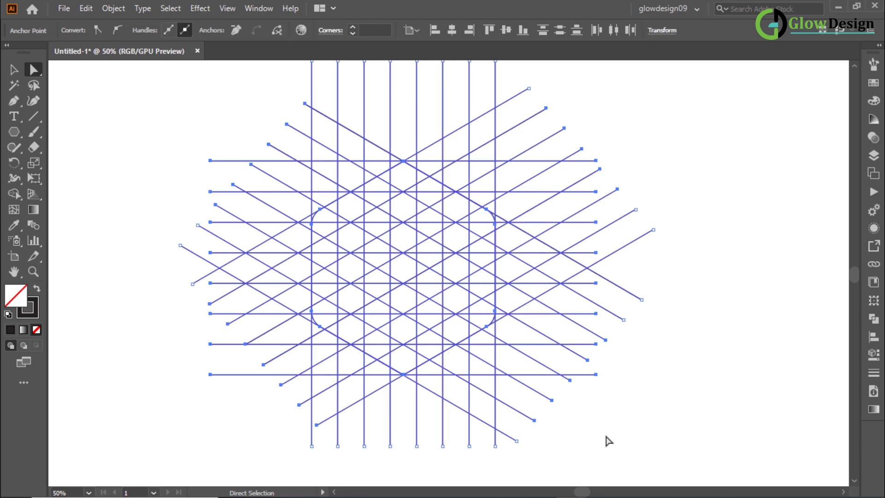
Step: Using Shape Builder with a black fill and no stroke, merge the hexagon's left-hand cells into a one-cell-thick letter G with an inner upright bar
left_click(14, 193)
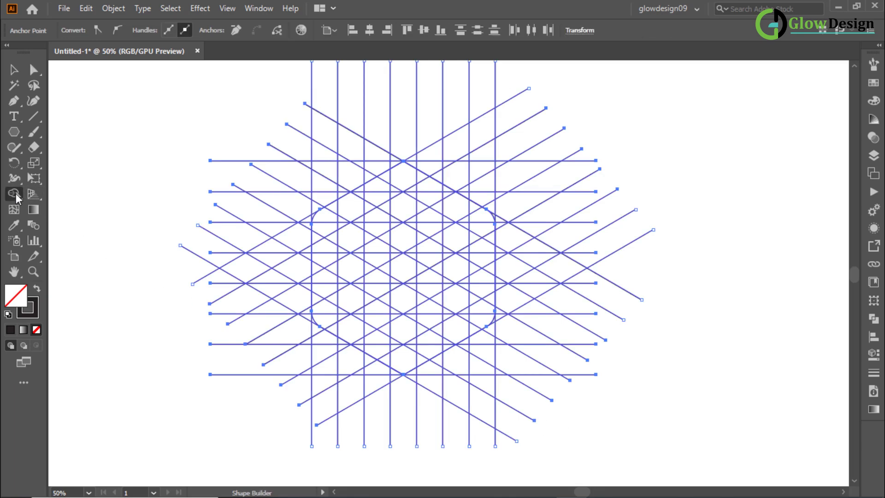
left_click(37, 289)
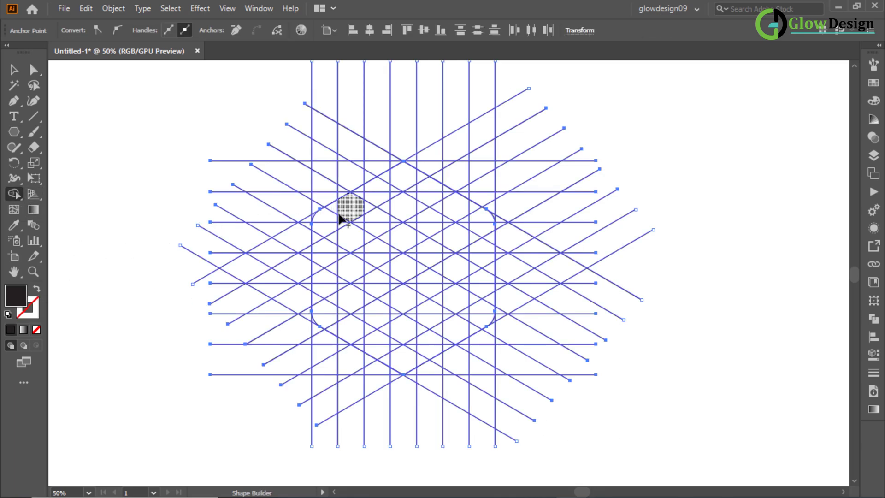
scroll(336, 228, "up", 2)
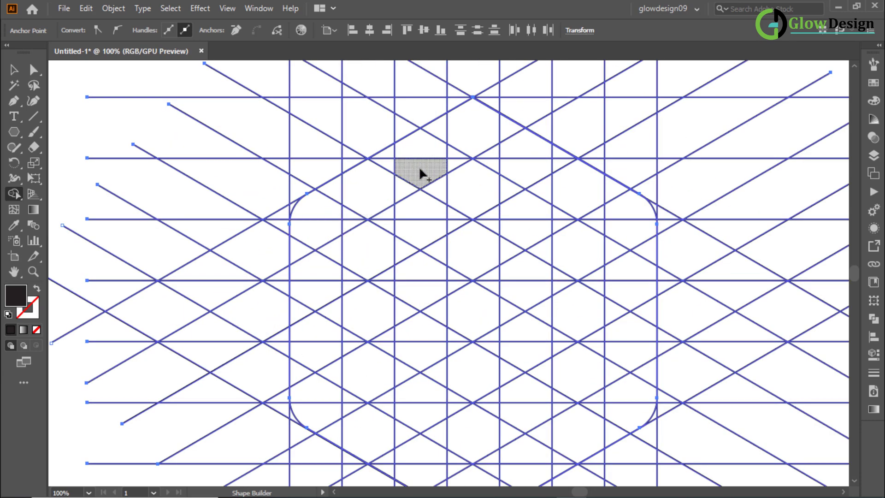
mouse_move(435, 128)
left_mouse_down()
mouse_move(399, 185)
mouse_move(297, 237)
left_mouse_up()
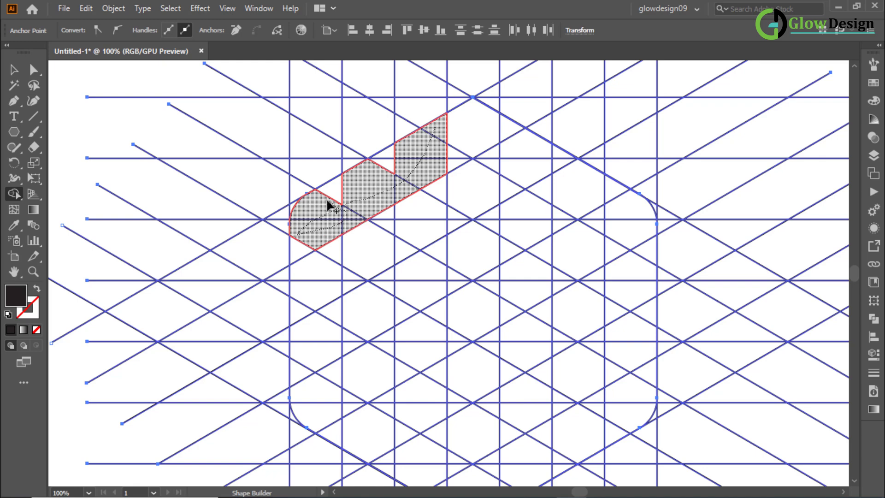
mouse_move(328, 205)
left_mouse_down()
mouse_move(306, 228)
mouse_move(311, 303)
mouse_move(333, 215)
mouse_move(315, 331)
mouse_move(352, 415)
mouse_move(433, 459)
mouse_move(364, 381)
left_mouse_up()
scroll(306, 231, "down", 2)
left_click_drag(297, 344, 297, 344)
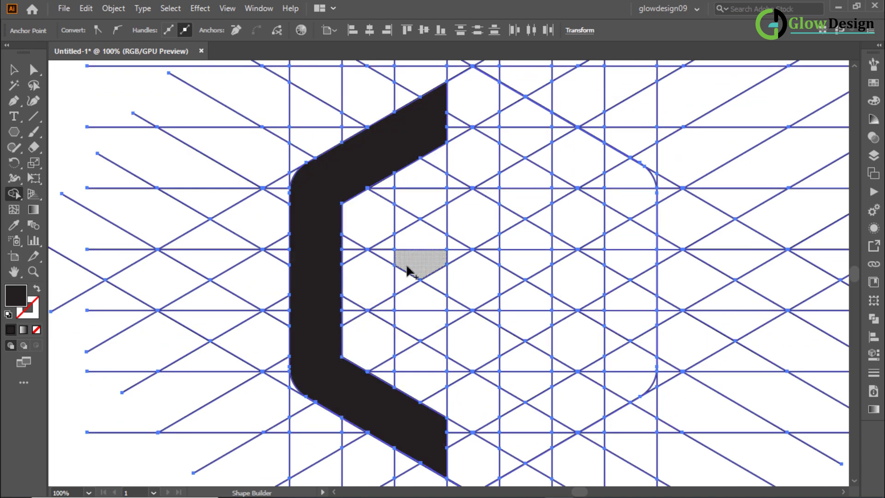
left_click_drag(421, 292, 430, 418)
left_click_drag(410, 341, 318, 332)
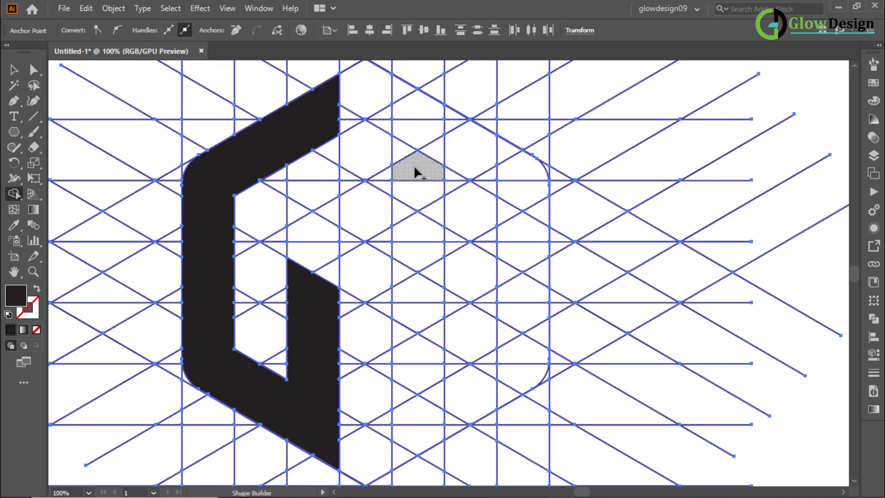
Step: Merge the hexagon's right-hand cells into a letter D with an open centre, leaving one column empty beside the G
mouse_move(398, 94)
left_mouse_down()
mouse_move(445, 134)
mouse_move(457, 126)
mouse_move(440, 138)
mouse_move(519, 192)
mouse_move(522, 263)
mouse_move(519, 363)
mouse_move(411, 438)
mouse_move(403, 235)
mouse_move(410, 141)
mouse_move(423, 261)
mouse_move(423, 414)
mouse_move(408, 465)
left_mouse_up()
left_click_drag(478, 412, 480, 410)
mouse_move(534, 208)
left_mouse_down()
mouse_move(533, 310)
mouse_move(484, 164)
mouse_move(480, 171)
left_mouse_up()
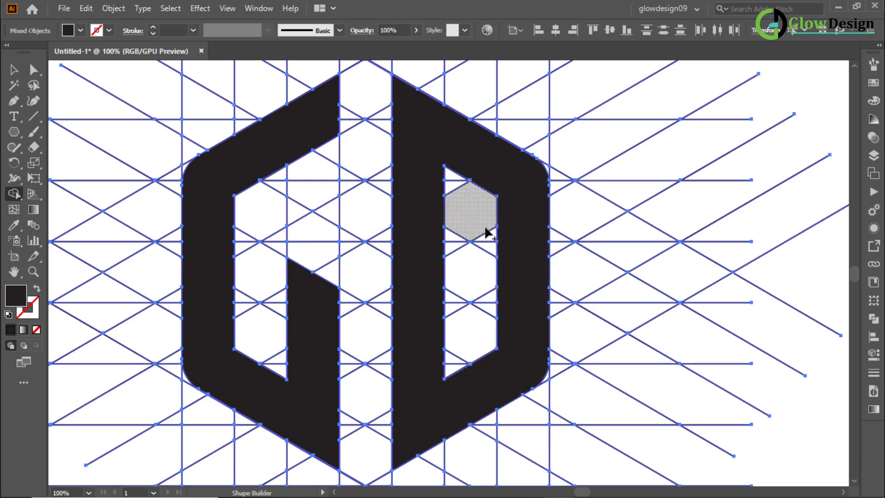
scroll(469, 240, "up", 2)
scroll(470, 240, "down", 2)
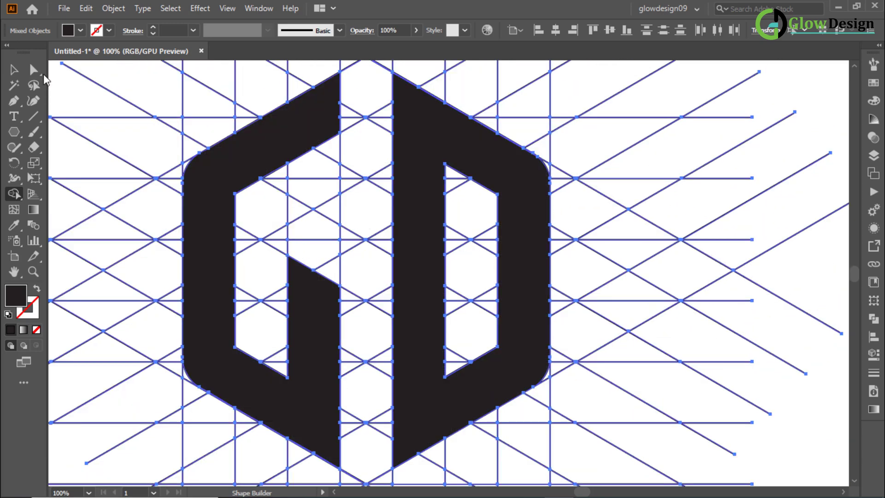
Step: Select the filled G and D shapes together and move them off the grid to the empty area on its right
left_click(12, 71)
key("ctrl+0")
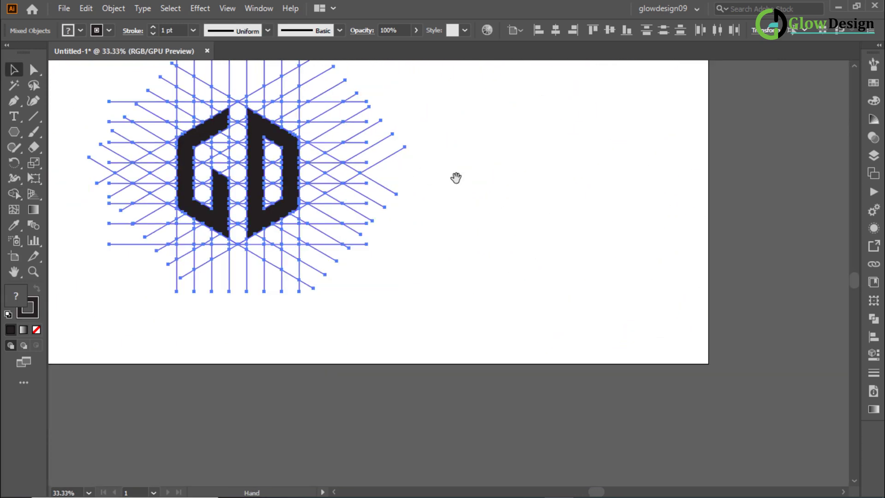
left_click_drag(457, 178, 521, 250)
left_click(399, 256)
scroll(346, 255, "up", 1)
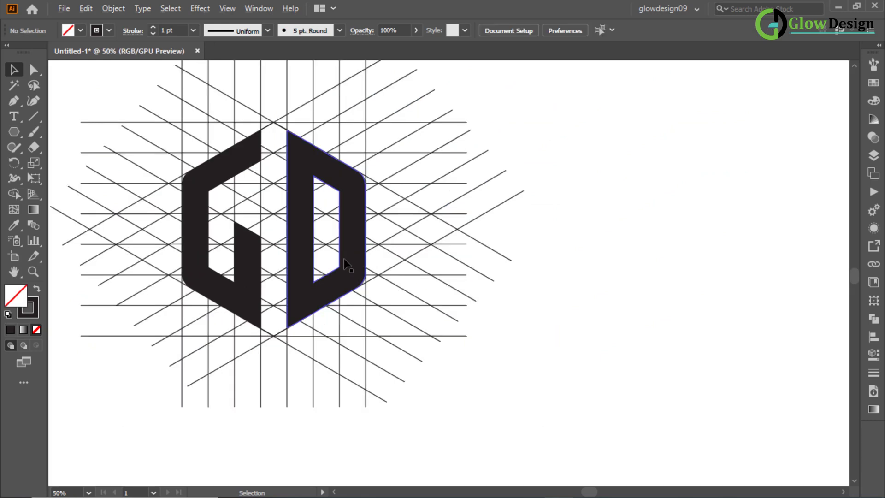
left_click(300, 296)
left_click(247, 295, "shift")
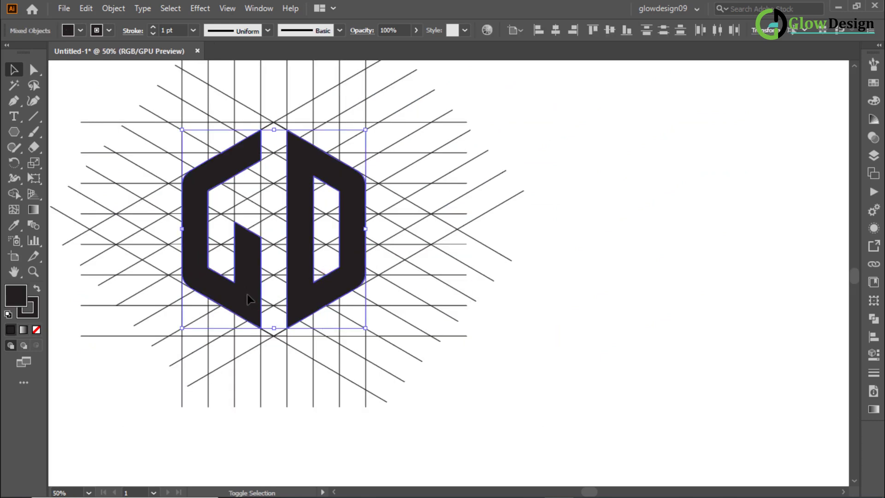
left_click_drag(247, 294, 698, 287)
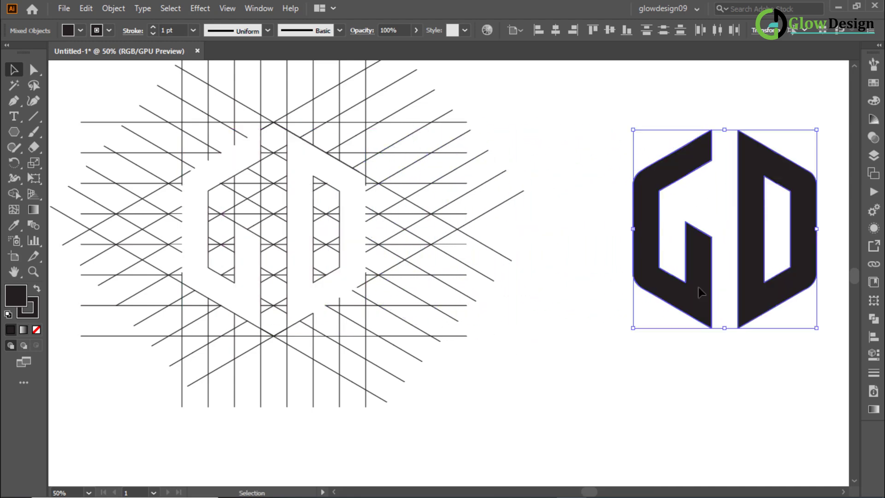
Step: Delete all the remaining construction grid lines, keeping only the GD shapes
left_click(585, 304)
scroll(290, 229, "down", 1)
left_click_drag(233, 183, 426, 351)
key("Delete")
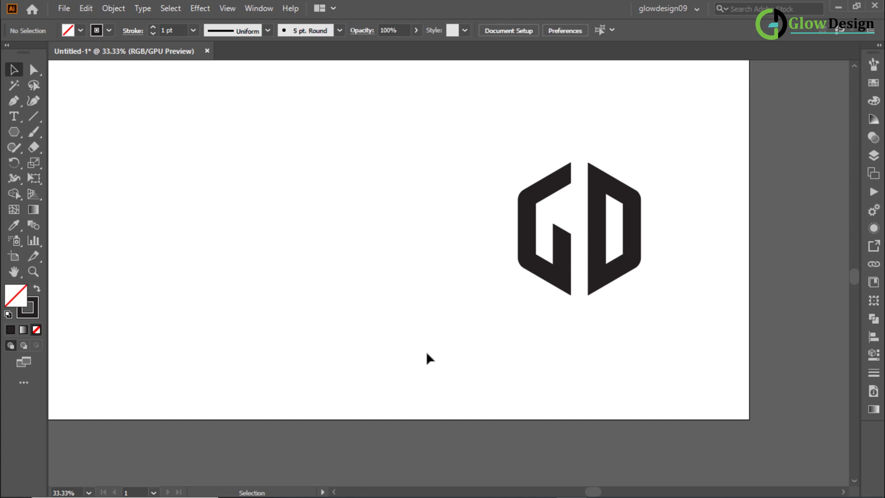
Step: Select the G and D shapes together and set their stroke weight to 10 pt
scroll(391, 325, "up", 1)
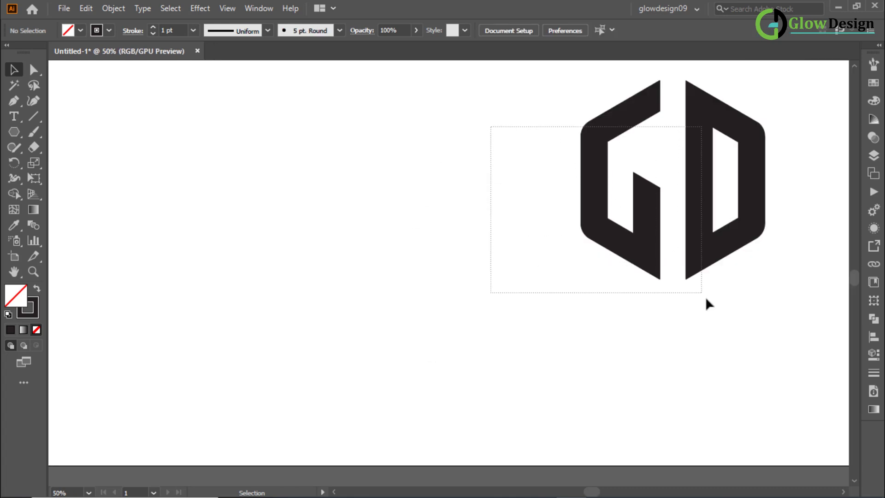
left_click_drag(706, 299, 345, 296)
left_click(543, 267)
left_click_drag(377, 204, 378, 220)
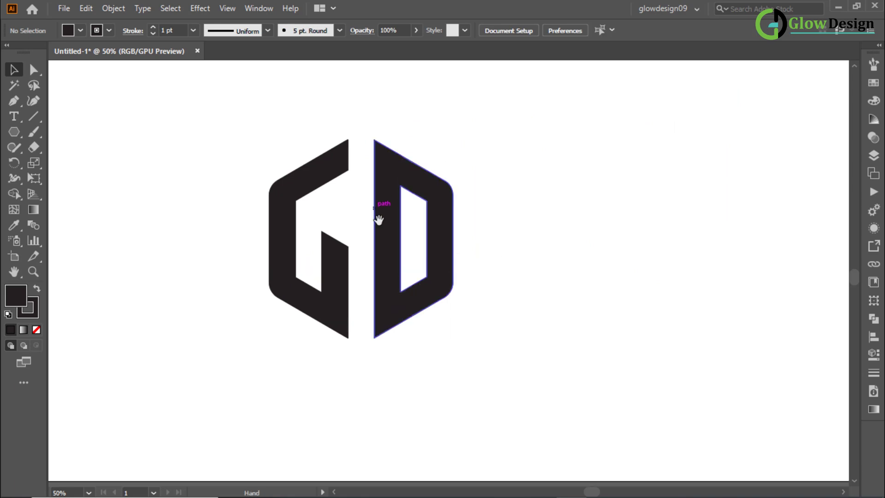
scroll(350, 236, "up", 1)
scroll(349, 236, "down", 1)
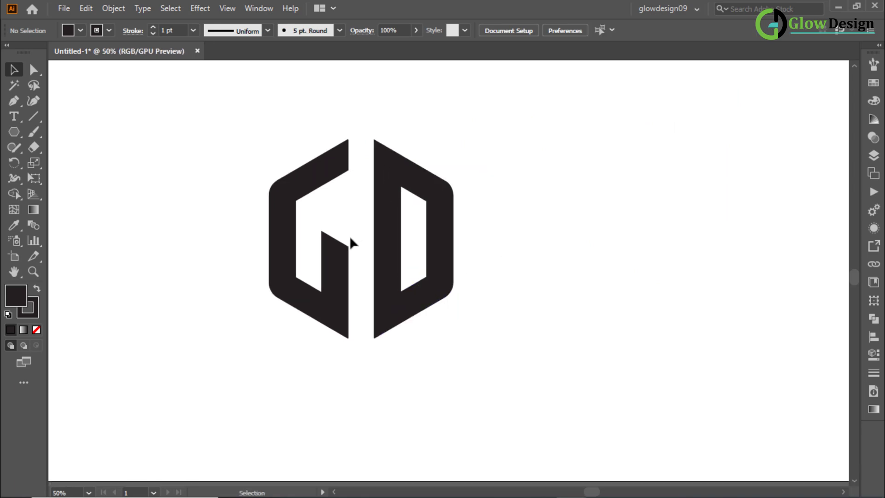
scroll(350, 236, "up", 1)
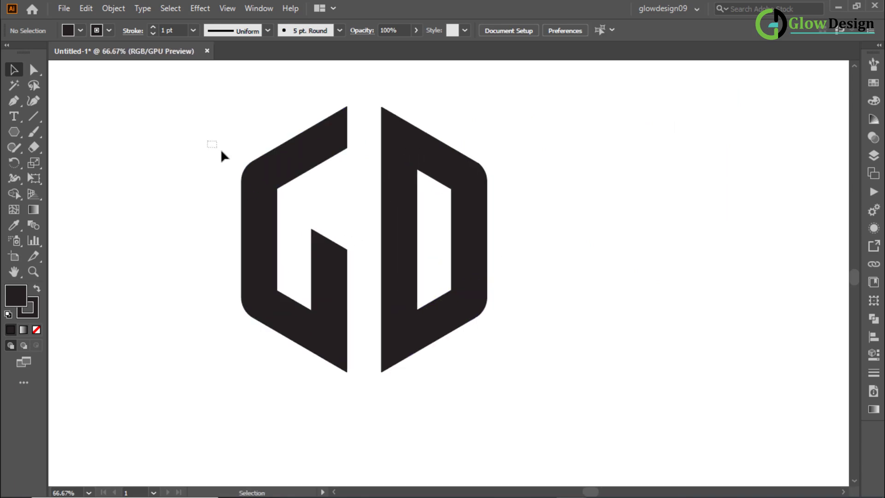
left_click_drag(358, 322, 516, 382)
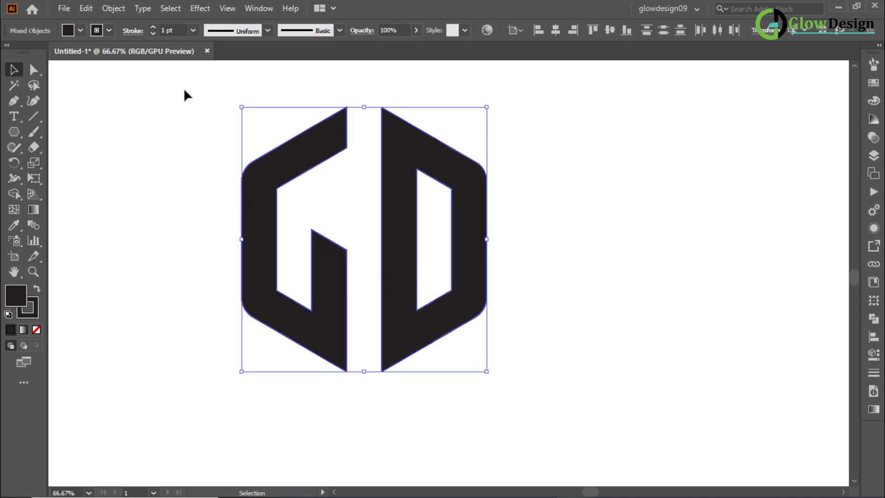
left_click(152, 27)
left_click(152, 27)
left_click(152, 27)
left_click(152, 27)
left_click(152, 27)
left_click(152, 27)
left_click(152, 27)
left_click(153, 26)
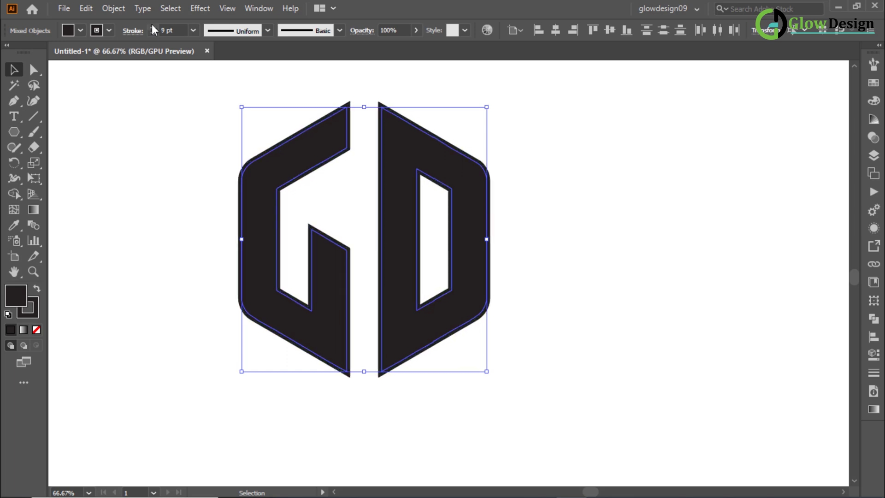
left_click(152, 27)
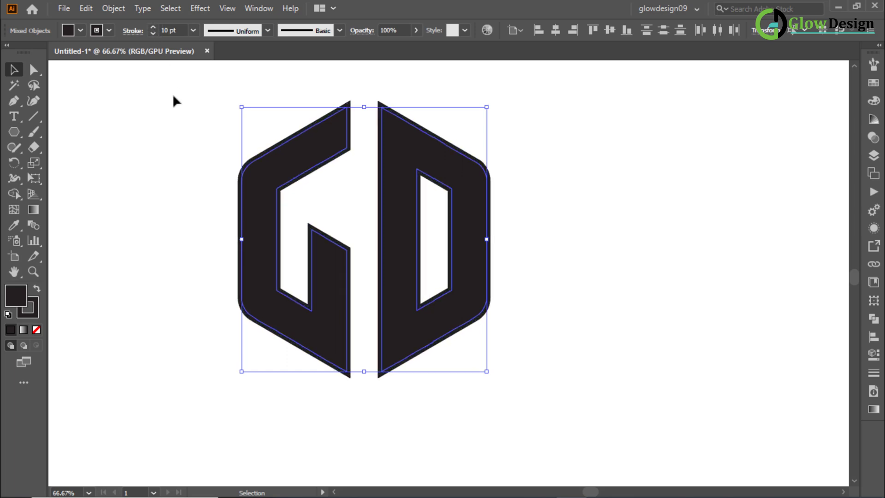
left_click(545, 181)
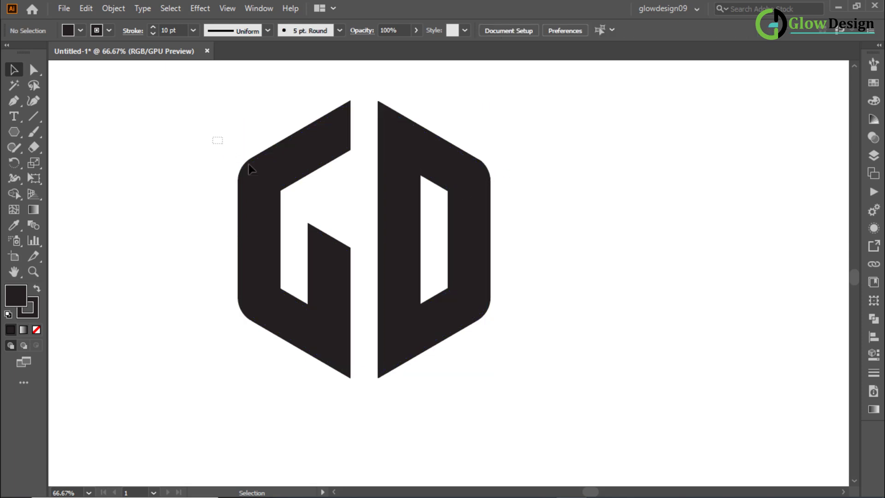
Step: Expand the fill and stroke of both letters and merge the resulting paths with the Pathfinder Unite mode
left_click_drag(249, 170, 500, 345)
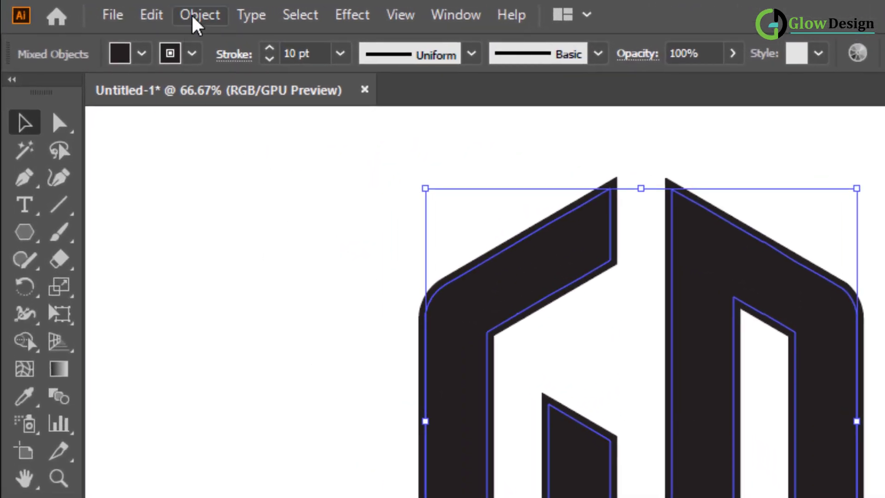
left_click(194, 18)
left_click(275, 281)
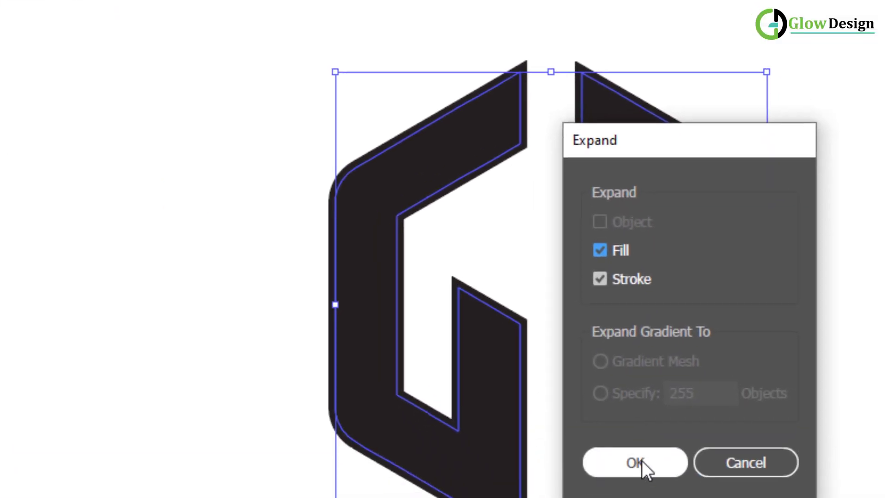
left_click(639, 463)
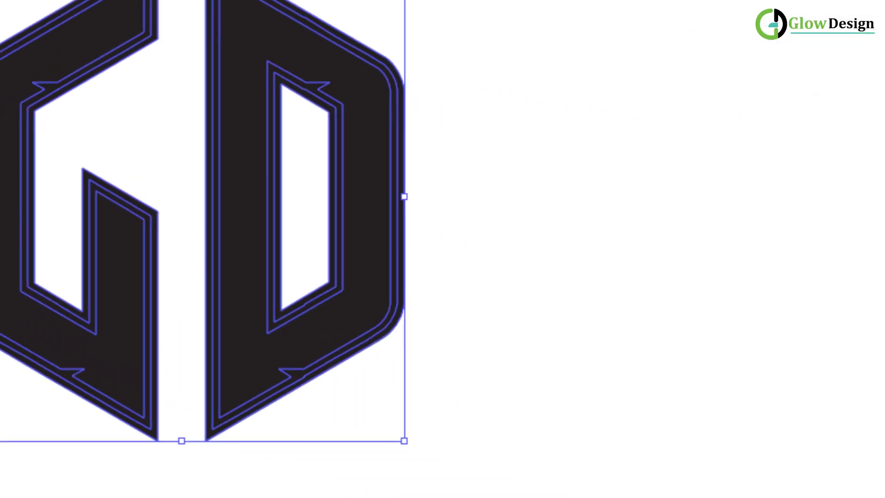
left_click(867, 291)
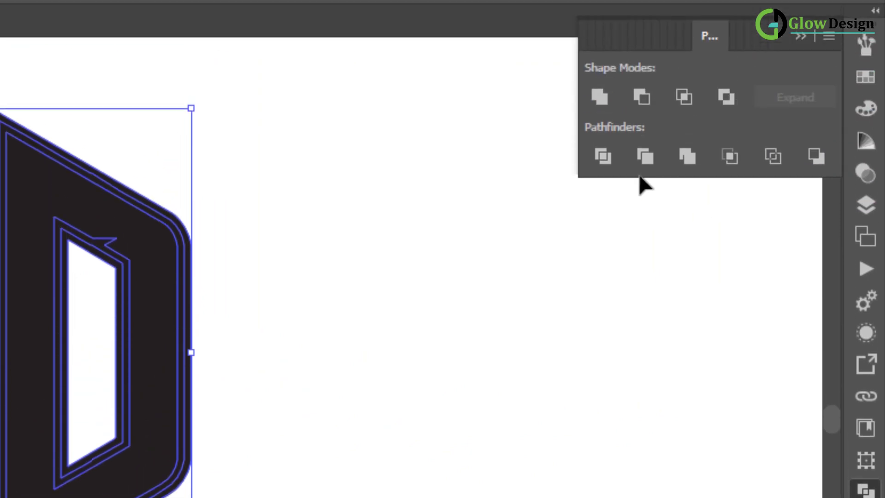
left_click(600, 131)
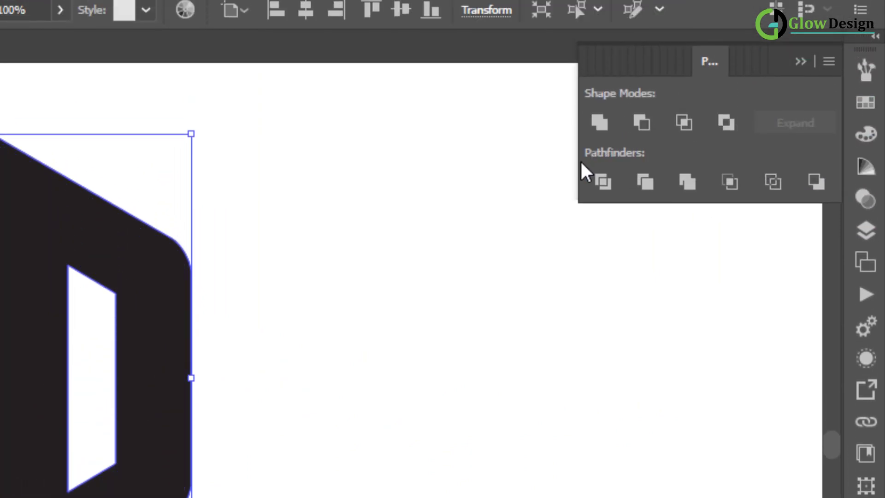
left_click(375, 330)
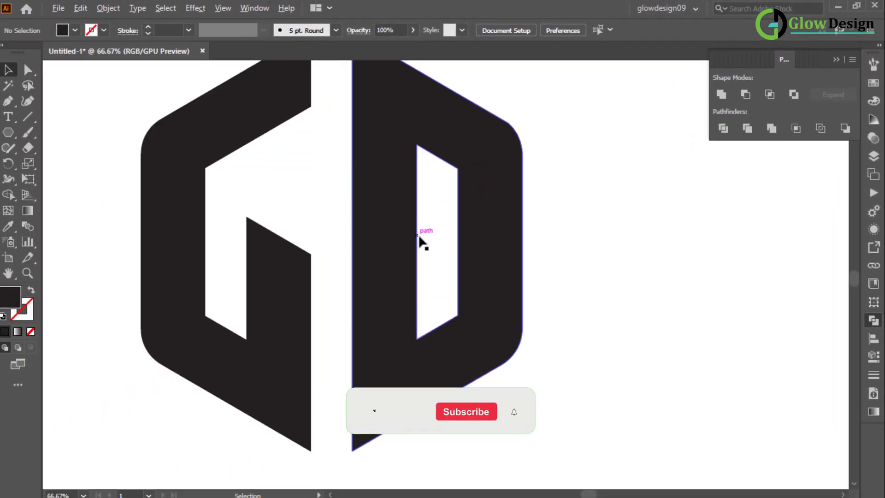
Step: Move the united GD logo off the artboard to the empty canvas on its right
key("ctrl+minus")
key("ctrl+minus")
left_click_drag(455, 264, 873, 445)
key("ctrl+minus")
key("ctrl+minus")
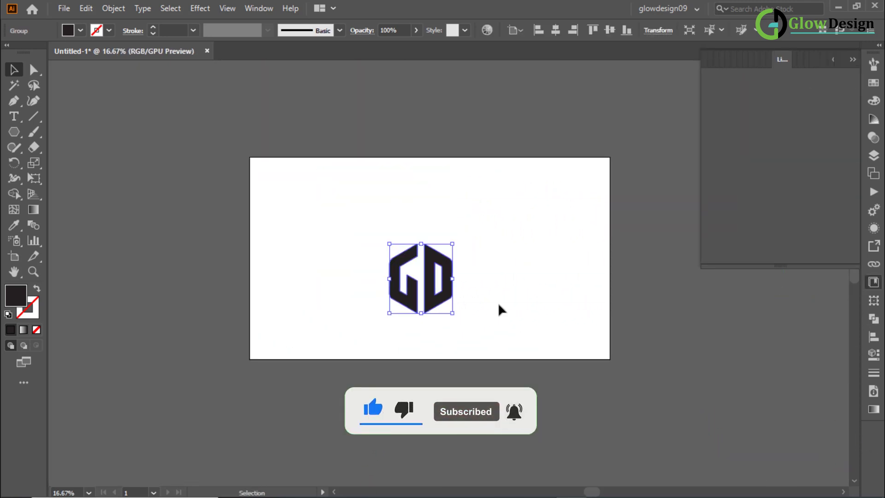
key("ctrl+plus")
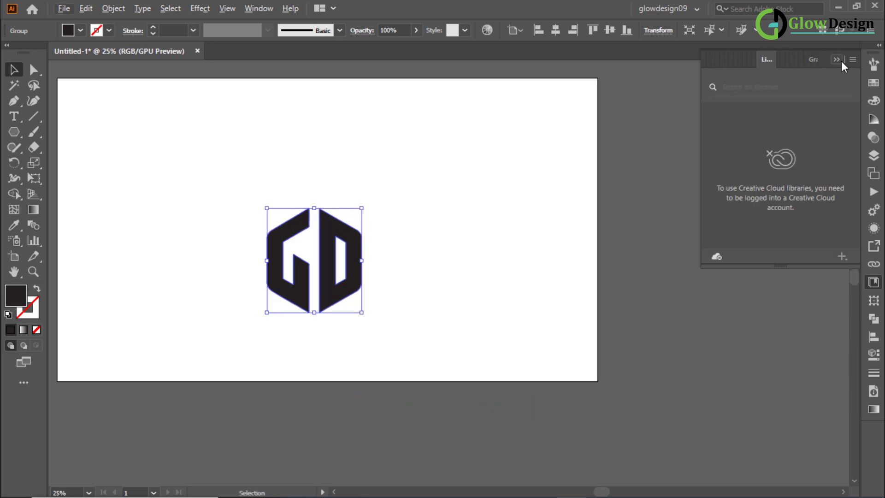
left_click(634, 144)
left_click_drag(340, 300, 741, 290)
left_click(458, 260)
Step: Draw a dark, strokeless rectangle covering the whole artboard as the background
scroll(447, 254, "left", 2)
scroll(447, 255, "up", 1)
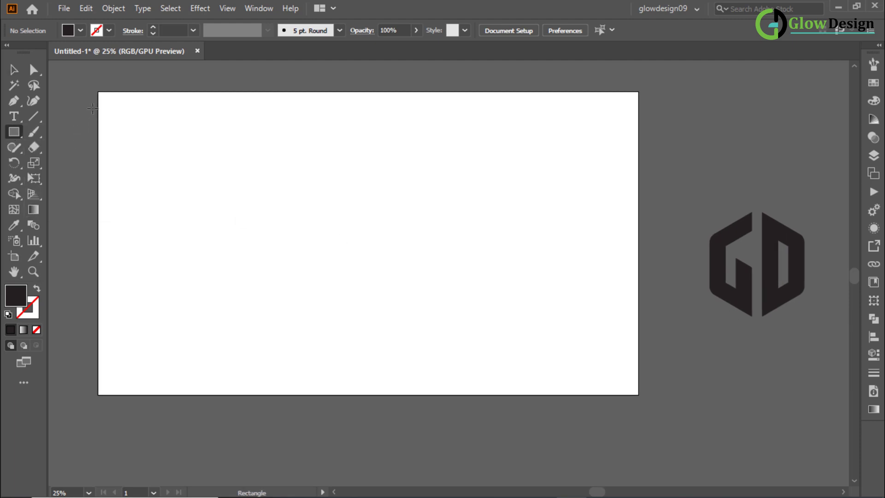
left_click_drag(98, 92, 639, 395)
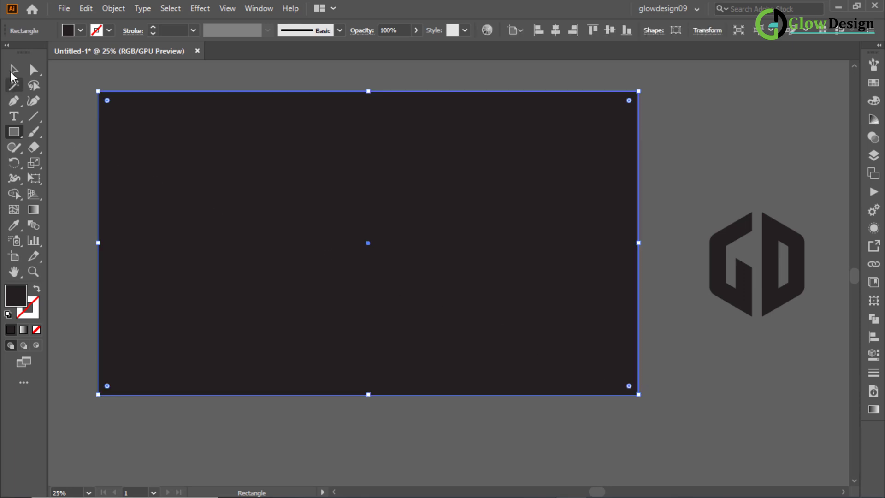
left_click(10, 70)
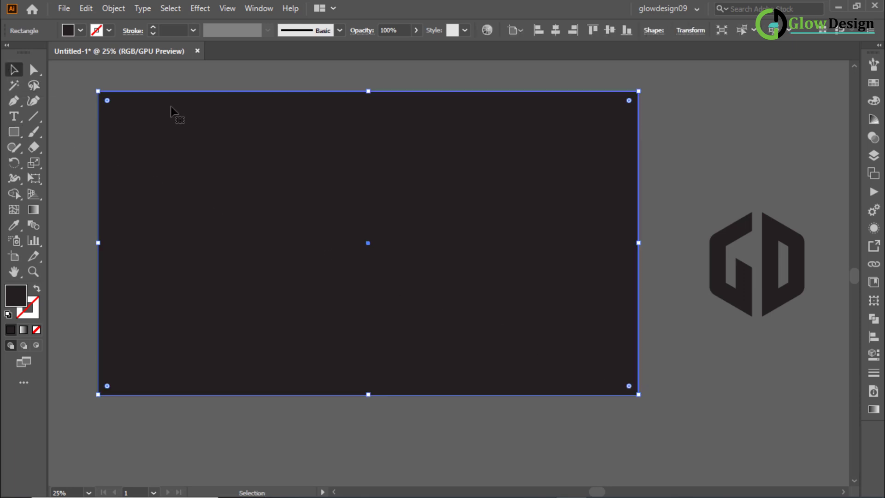
Step: Change the GD logo's fill colour to white (ffffff)
left_click(774, 295)
left_click(874, 102)
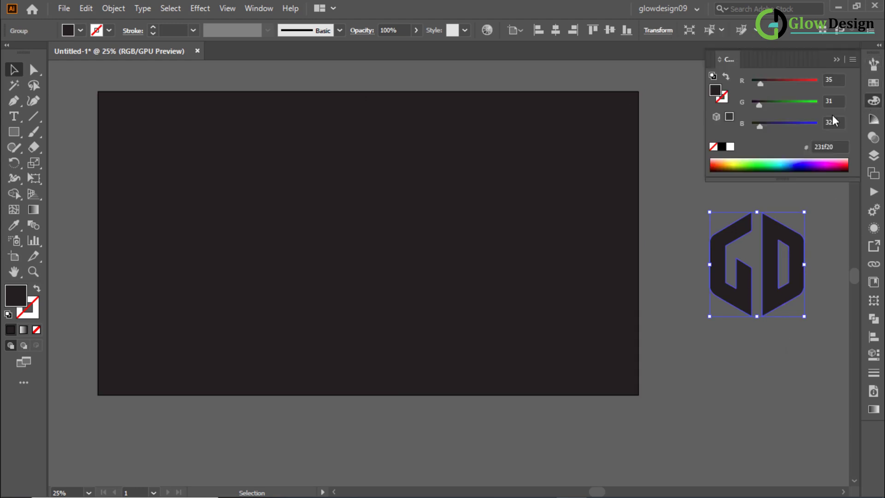
left_click(731, 147)
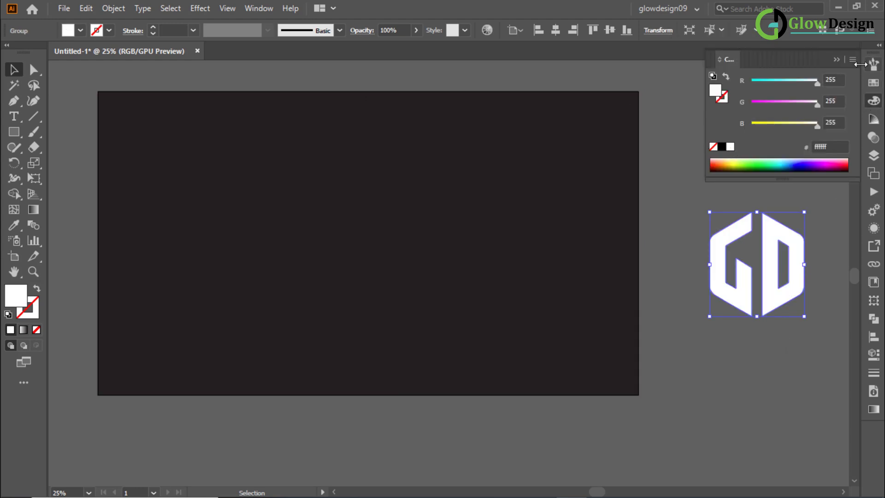
left_click(835, 59)
left_click(758, 221)
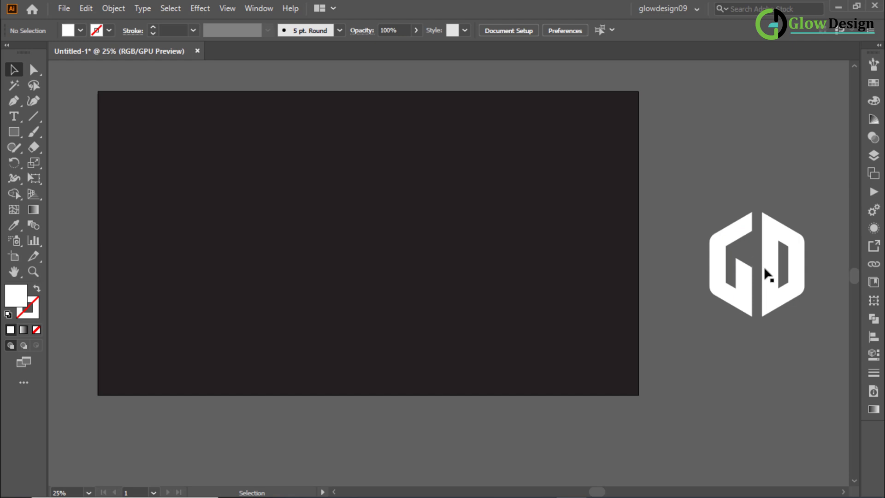
Step: Move the white logo onto the dark background, centre it horizontally and vertically on the artboard, and bring it to the front
left_click_drag(772, 276, 348, 247)
left_click(555, 31)
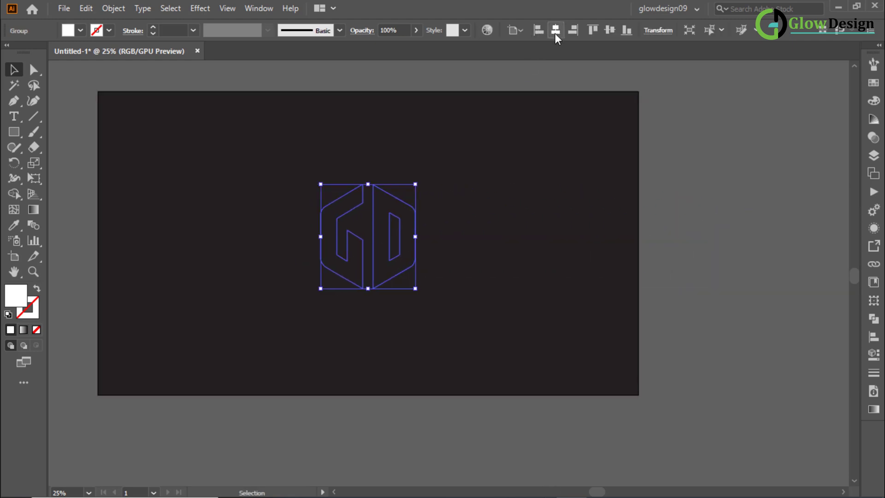
left_click(609, 30)
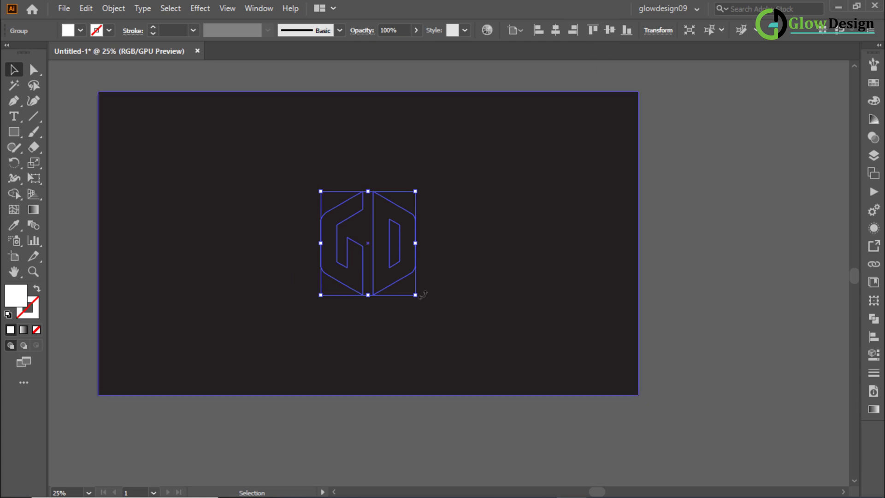
right_click(404, 272)
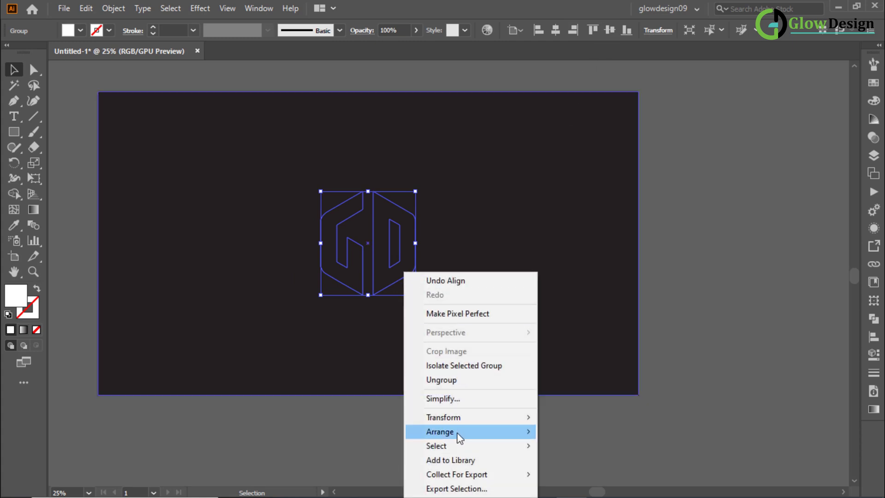
mouse_move(465, 430)
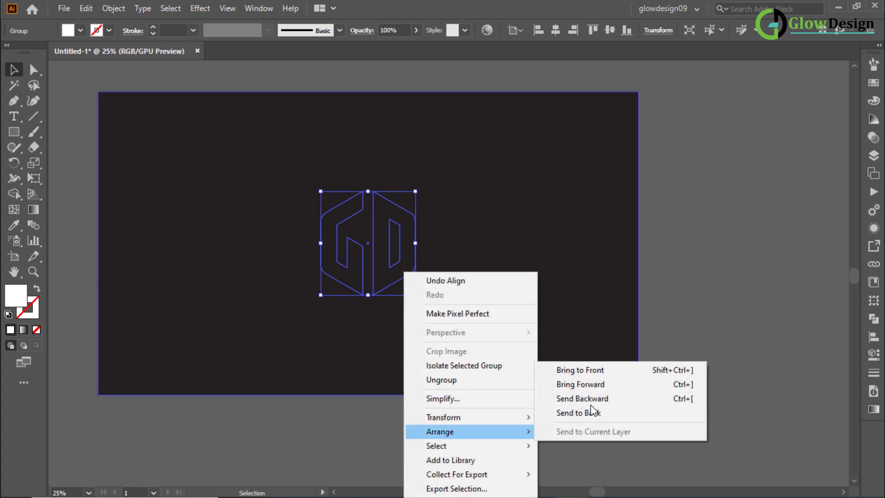
left_click(596, 369)
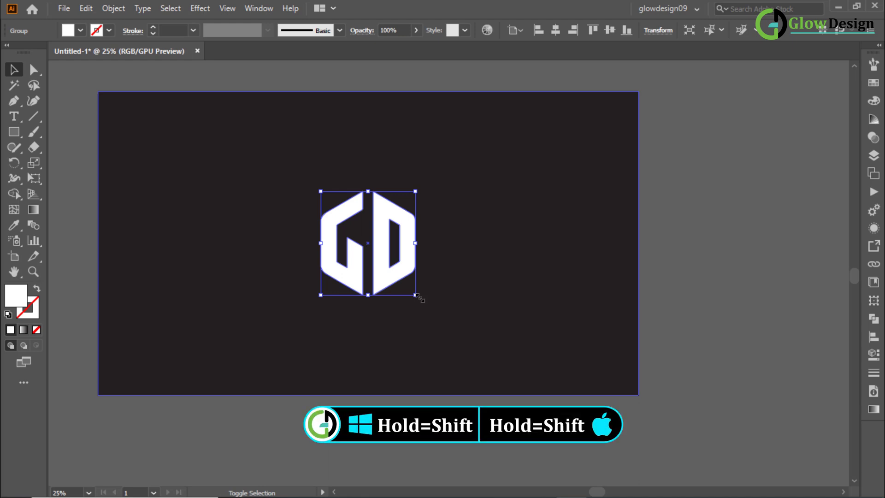
Step: Scale the GD logo up proportionally from its centre to nearly twice its size on the dark background, then deselect it
left_click_drag(416, 297, 454, 350)
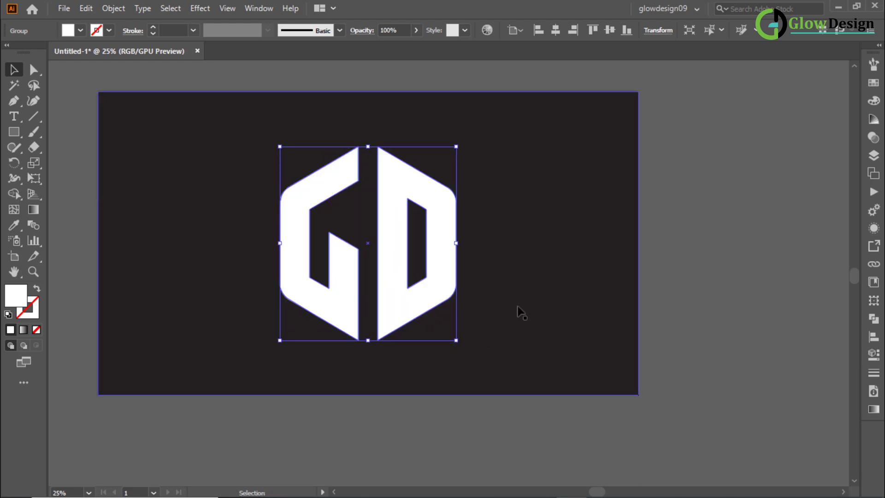
left_click(657, 221)
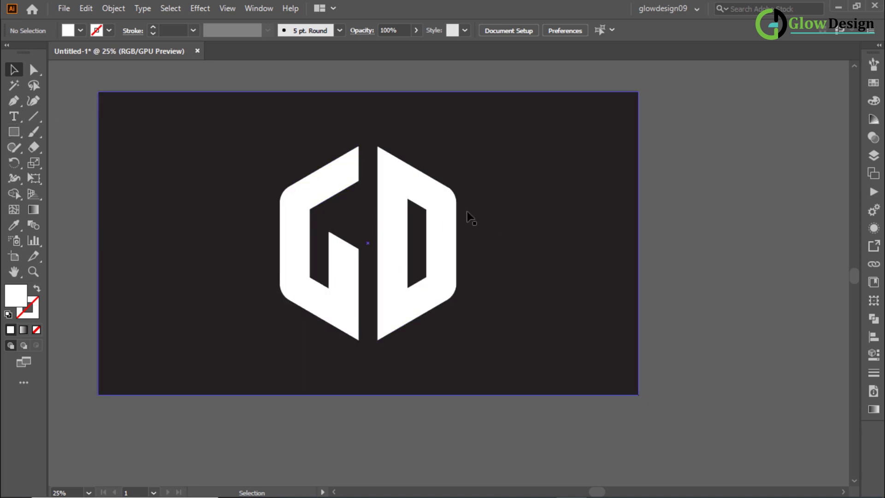
key("ctrl+equal")
left_click_drag(470, 218, 608, 223)
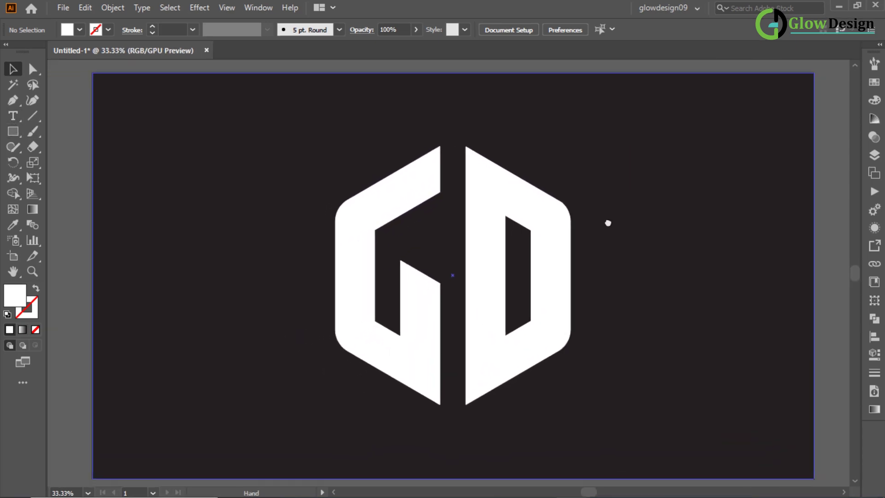